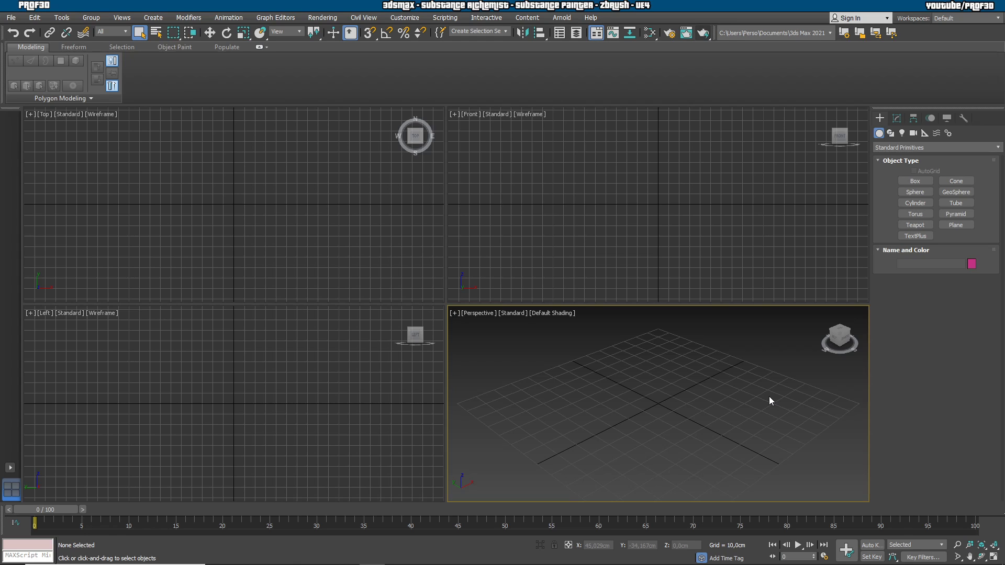
# Step: Create a cylinder about 50 cm in radius and 4.8 cm high at the grid's centre, with 1 height segment
pyautogui.click(919, 203)
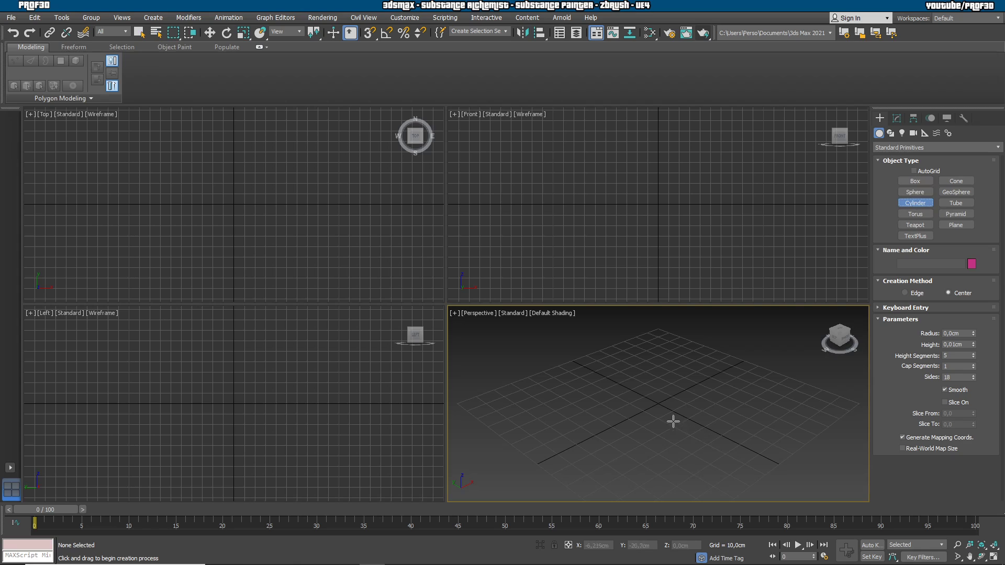
pyautogui.moveTo(657, 406); pyautogui.dragTo(711, 457)
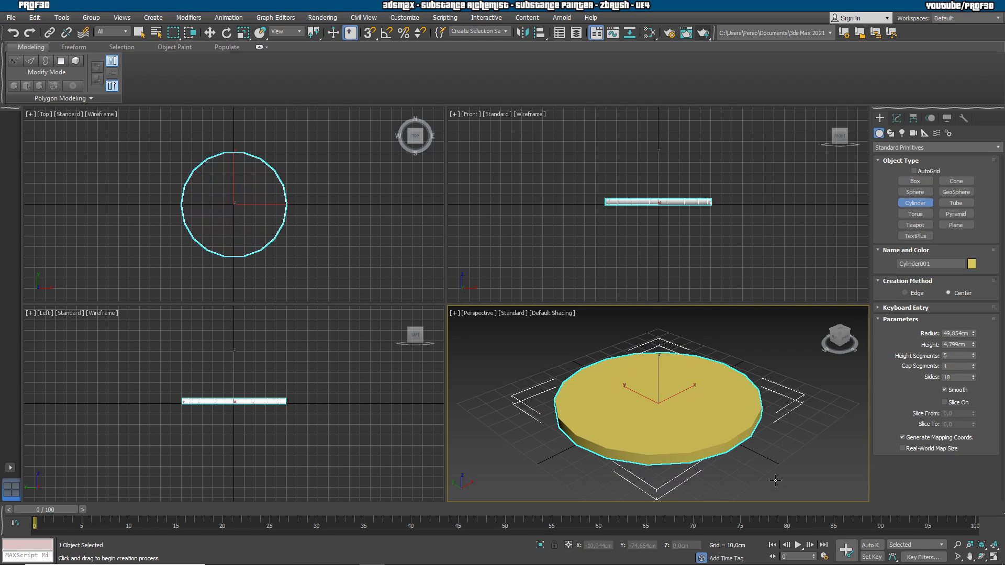
pyautogui.rightClick(973, 356)
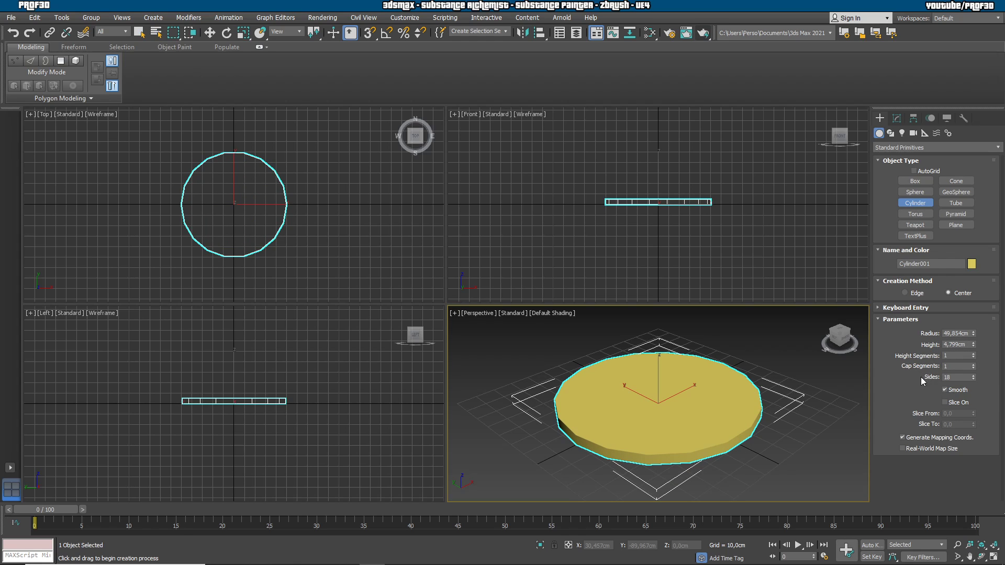
# Step: Increase the cylinder's sides to 100 and display edged faces in the perspective view
pyautogui.write('55')
pyautogui.press('Return')
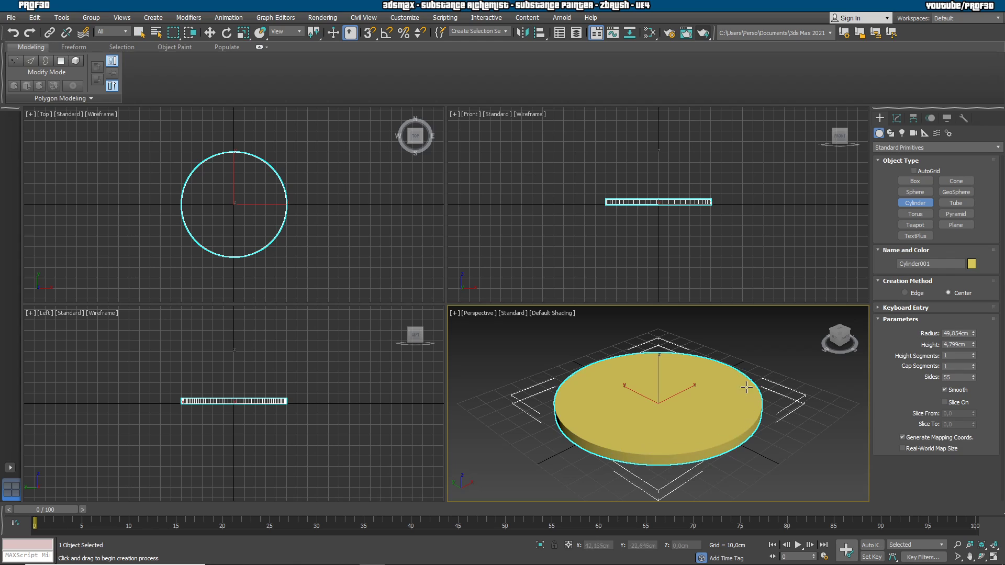
pyautogui.moveTo(955, 378); pyautogui.dragTo(880, 380)
pyautogui.write('1')
pyautogui.press('Return')
pyautogui.click(784, 458)
pyautogui.moveTo(778, 436); pyautogui.dragTo(769, 427, button='middle')
pyautogui.press('F4')
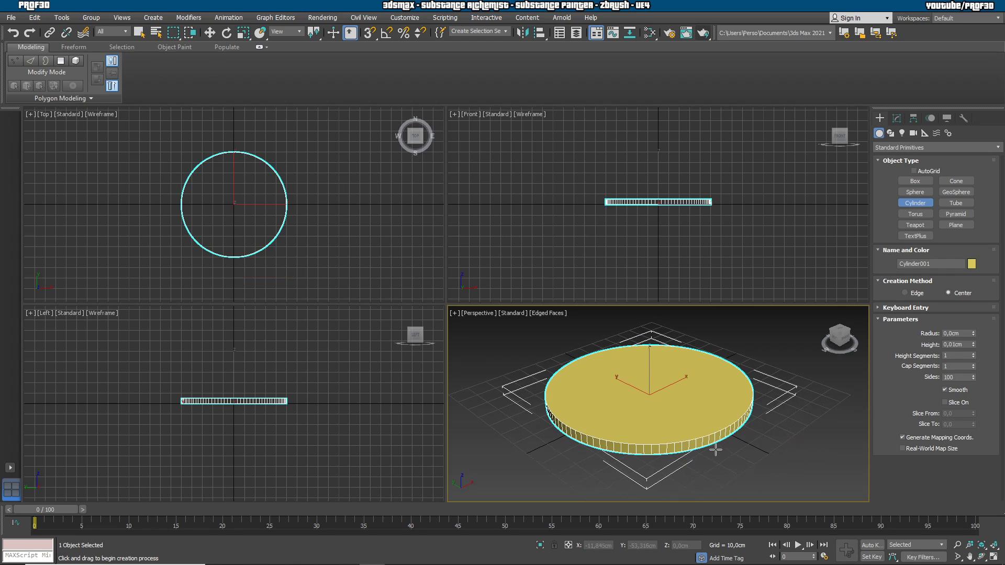
pyautogui.scroll(5, 652, 461)
pyautogui.scroll(-5, 774, 425)
pyautogui.moveTo(774, 425); pyautogui.dragTo(746, 399, button='middle')
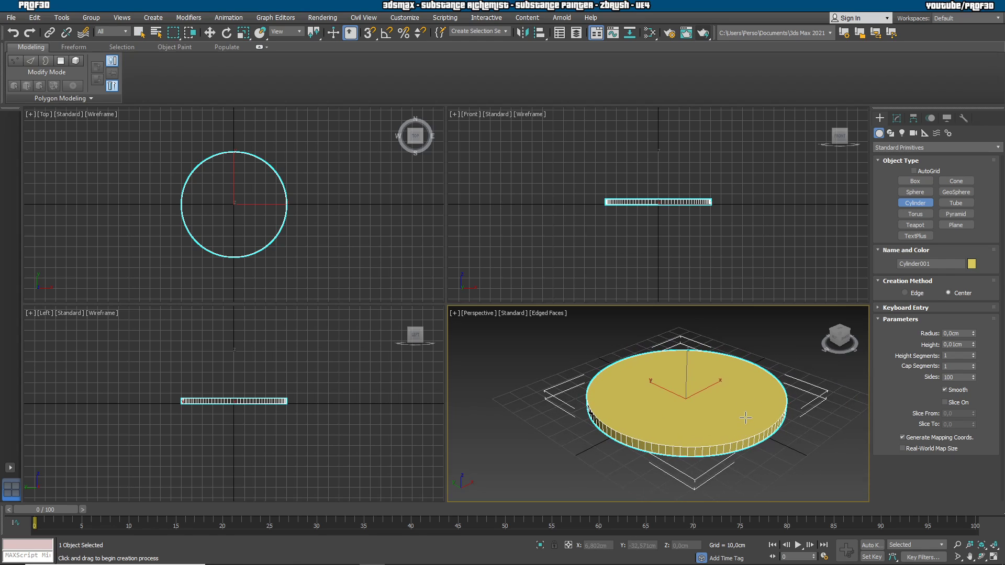
# Step: Create a teapot about 26 cm in radius on the cylinder's top face using AutoGrid, and colour it red
pyautogui.click(914, 171)
pyautogui.click(924, 225)
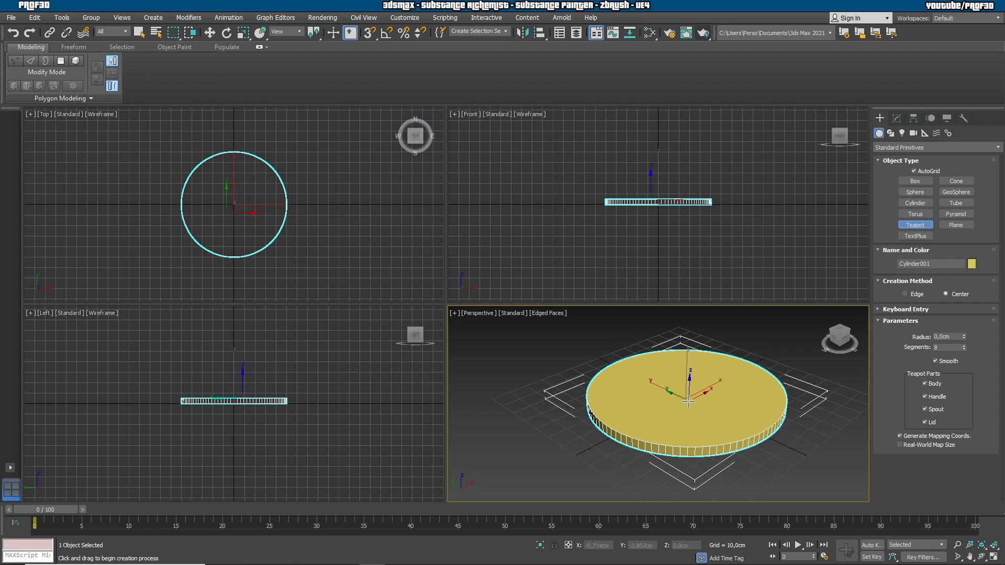
pyautogui.moveTo(685, 399); pyautogui.dragTo(731, 419)
pyautogui.click(972, 263)
pyautogui.click(597, 233)
pyautogui.click(760, 304)
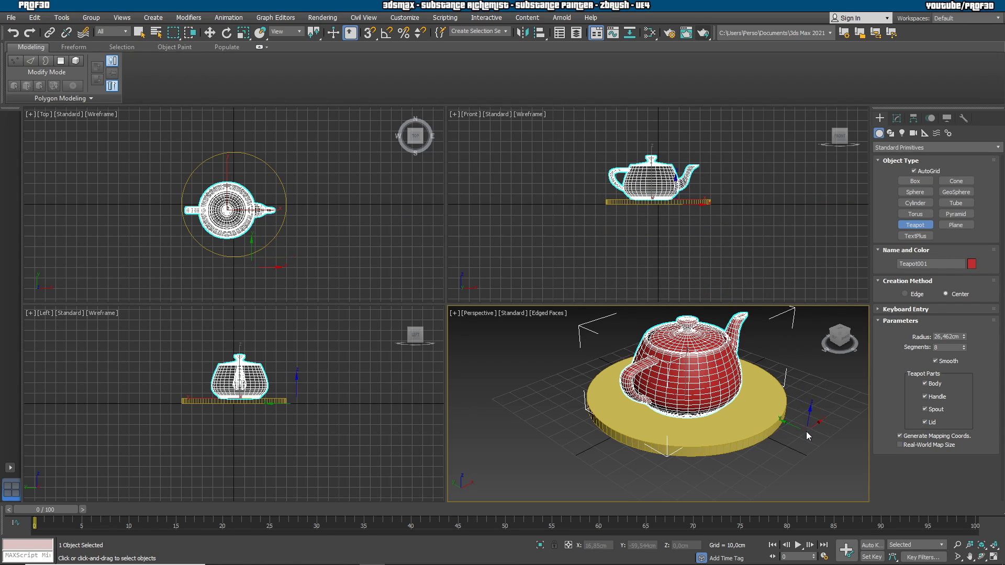
pyautogui.rightClick(843, 484)
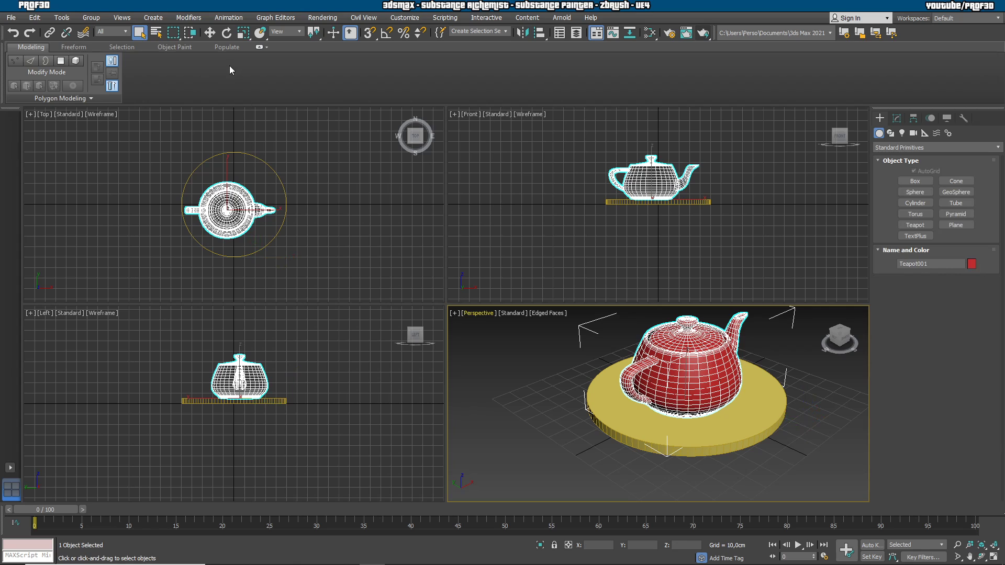
# Step: Set the teapot's segments to 14 and move it to the centre of the cylinder in the top view
pyautogui.click(897, 118)
pyautogui.moveTo(964, 283); pyautogui.dragTo(966, 281)
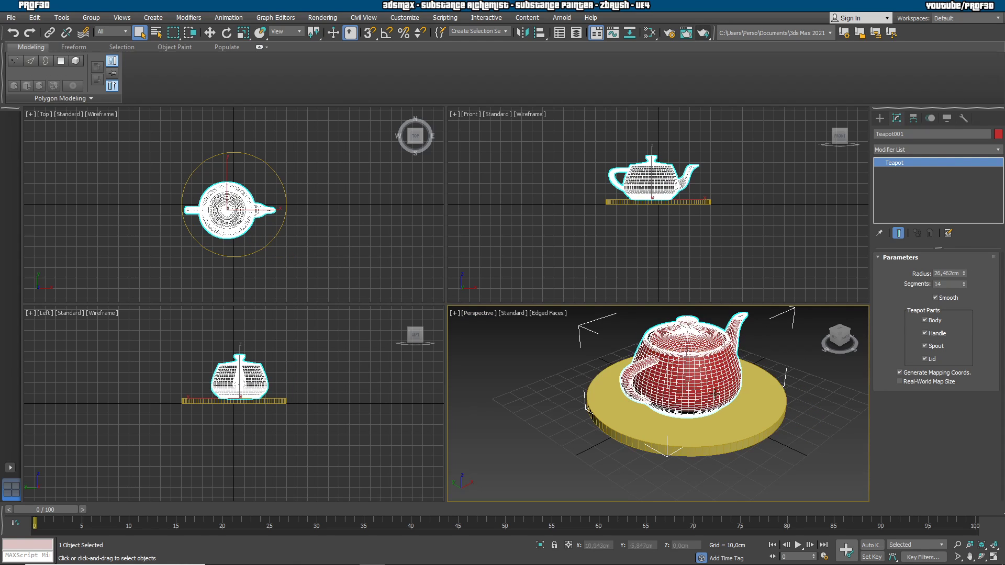
pyautogui.moveTo(761, 384); pyautogui.dragTo(754, 401, button='middle')
pyautogui.scroll(3, 236, 212)
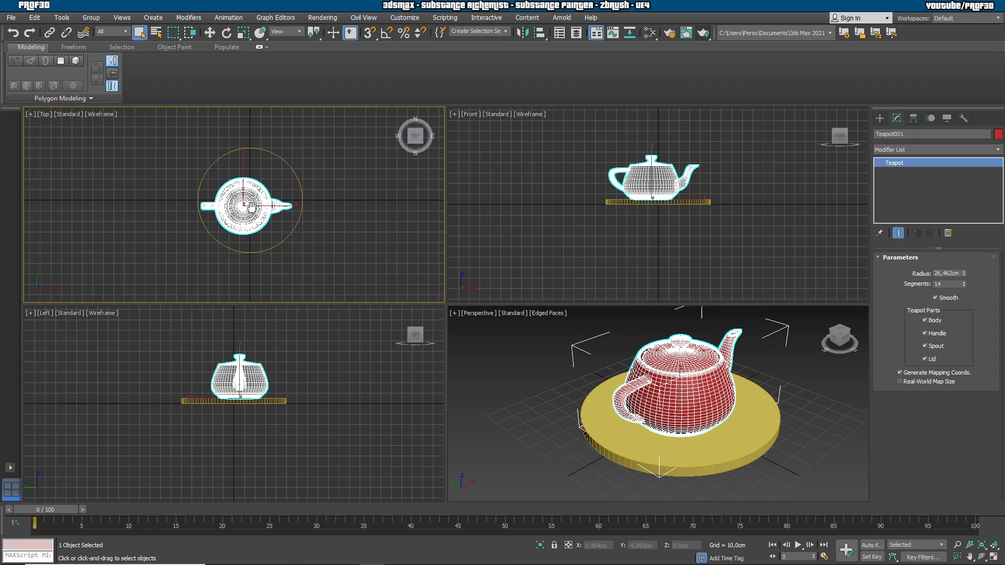
pyautogui.click(210, 33)
pyautogui.moveTo(265, 195); pyautogui.dragTo(274, 186)
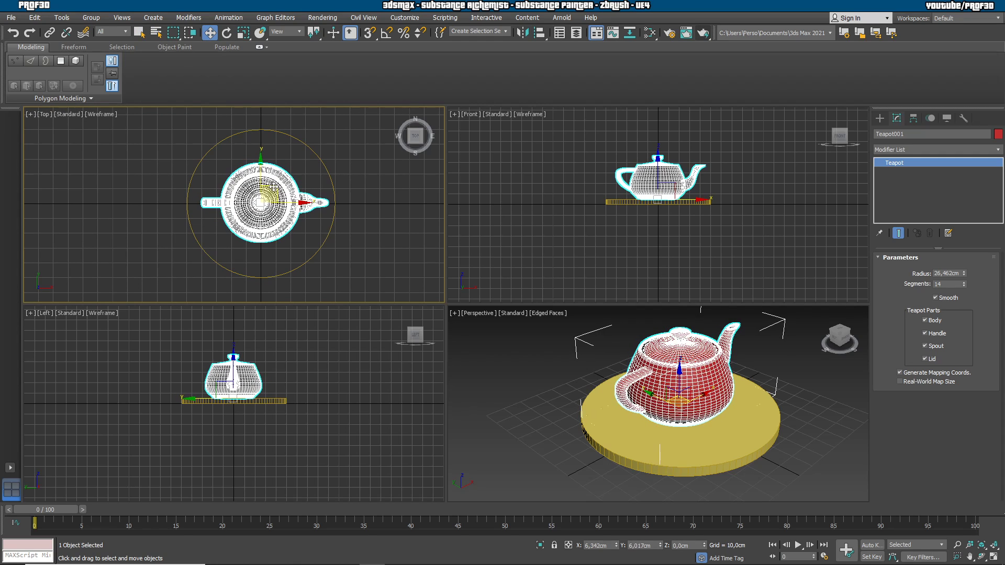
pyautogui.click(828, 454)
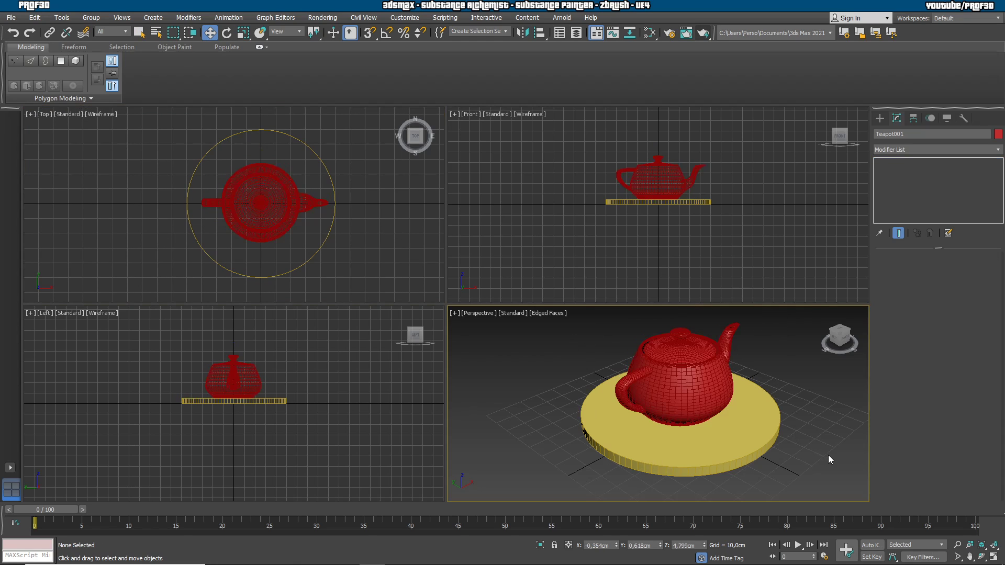
# Step: Maximize the perspective viewport and turn off the edged faces display
pyautogui.keyDown('alt'); pyautogui.moveTo(808, 441); pyautogui.dragTo(765, 473, button='middle'); pyautogui.keyUp('alt')
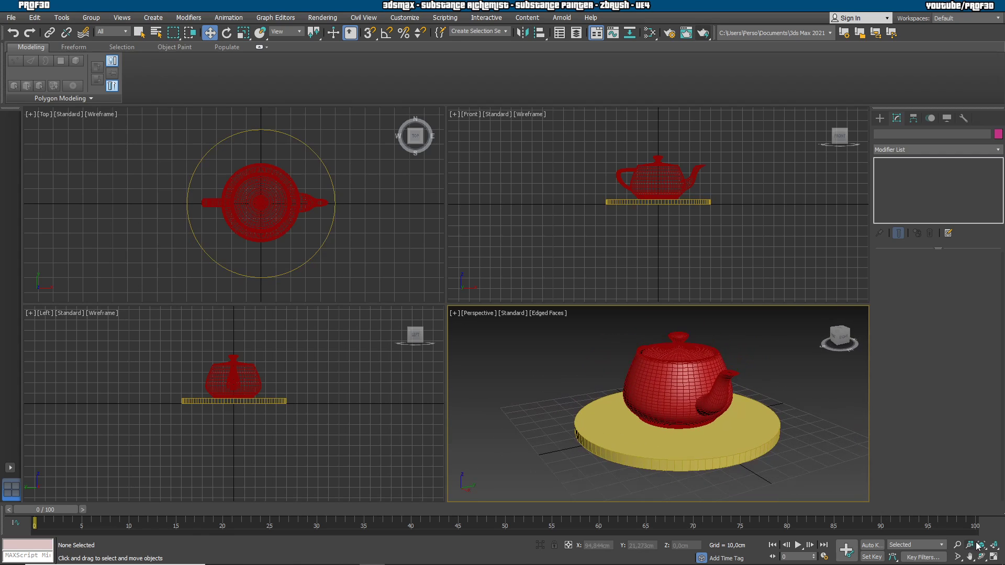
pyautogui.click(992, 559)
pyautogui.scroll(-2, 561, 336)
pyautogui.moveTo(645, 407); pyautogui.dragTo(628, 368, button='middle')
pyautogui.press('F4')
pyautogui.scroll(5, 631, 369)
pyautogui.scroll(-5, 613, 366)
pyautogui.scroll(-3, 650, 400)
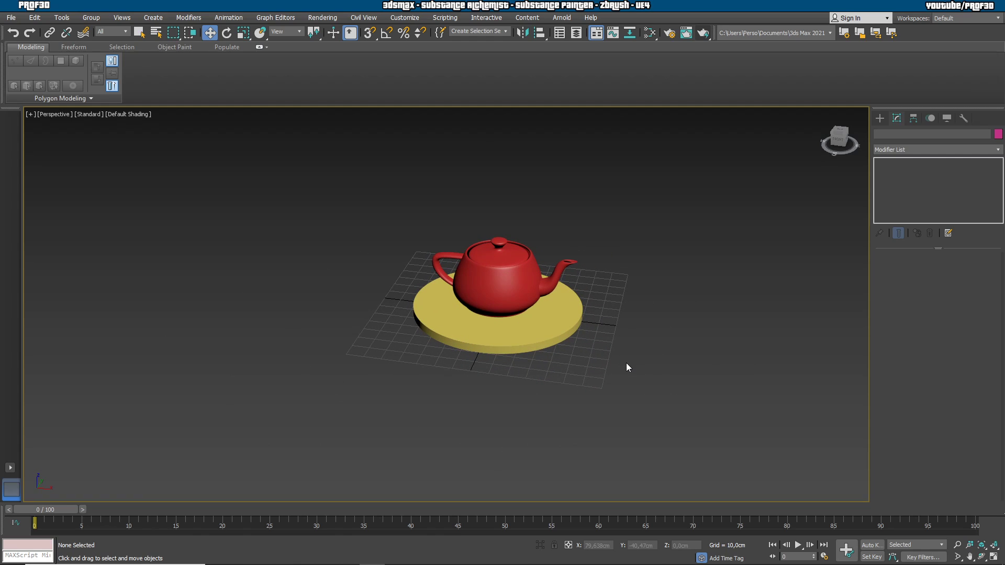
# Step: Draw a circle spline about 145 cm in radius on the ground beside the cylinder
pyautogui.click(879, 119)
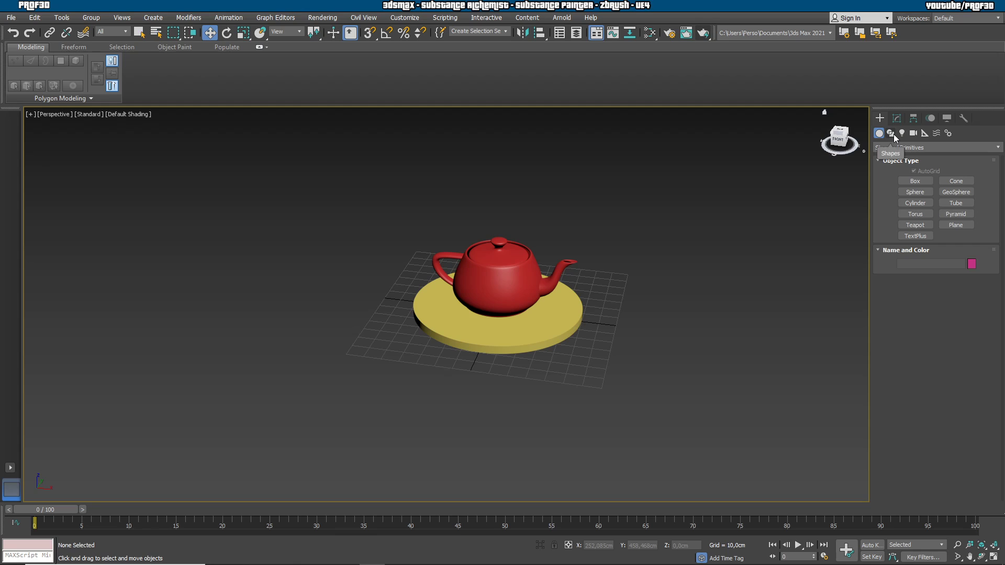
pyautogui.click(892, 133)
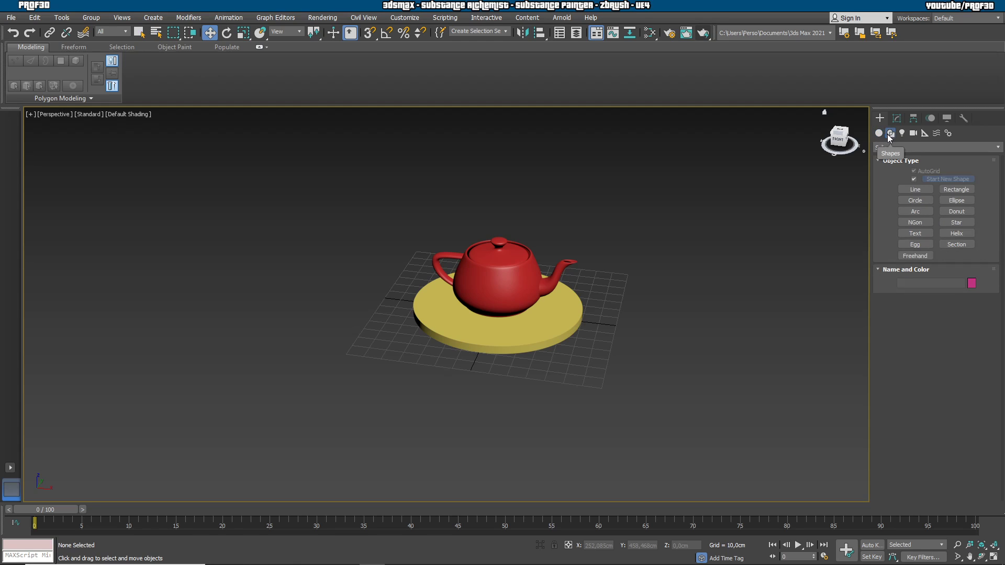
pyautogui.click(923, 202)
pyautogui.scroll(-3, 602, 370)
pyautogui.moveTo(657, 376); pyautogui.dragTo(743, 475)
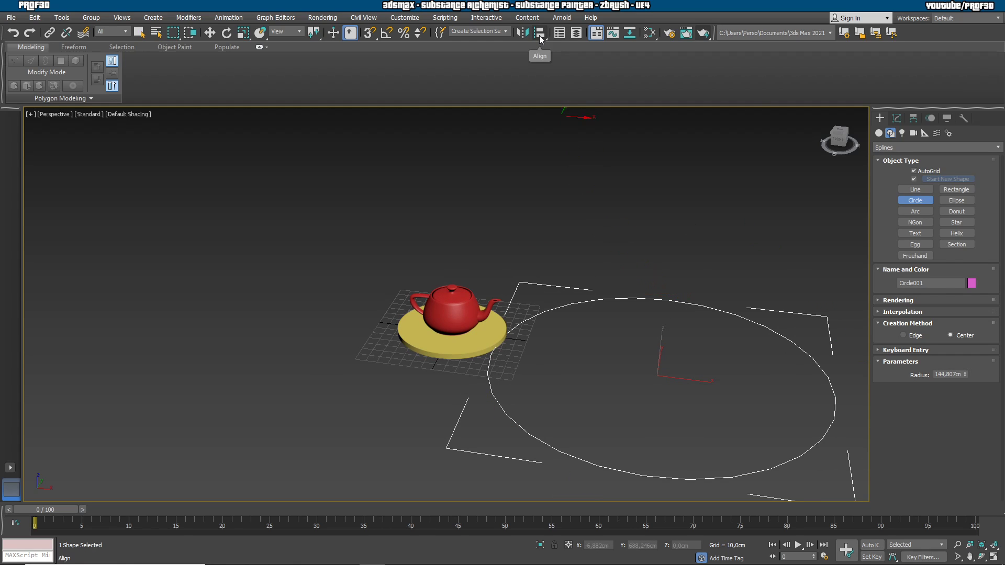
# Step: Align the circle to the teapot, centre to centre, on the X, Y and Z positions
pyautogui.click(539, 35)
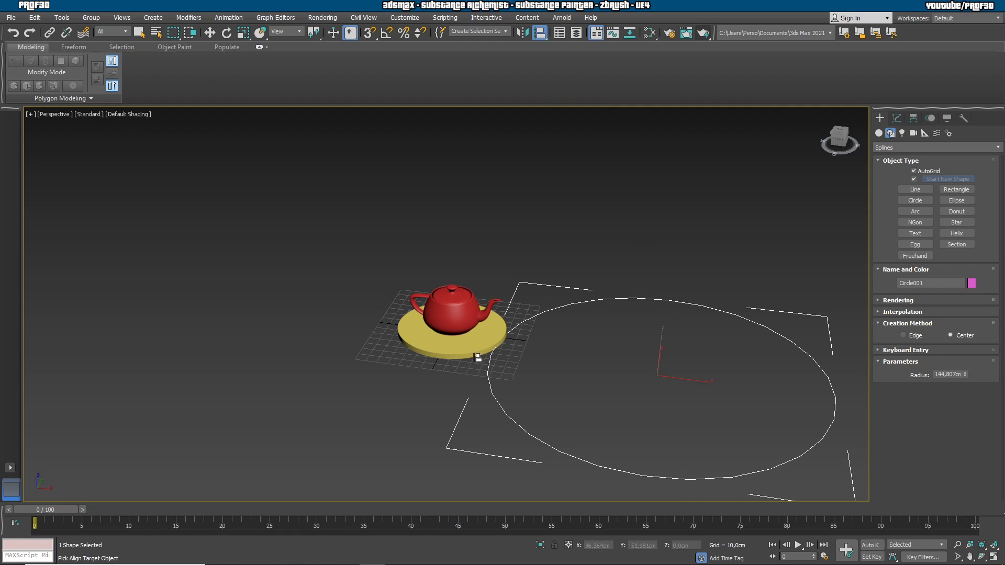
pyautogui.click(457, 319)
pyautogui.moveTo(682, 152); pyautogui.dragTo(226, 240)
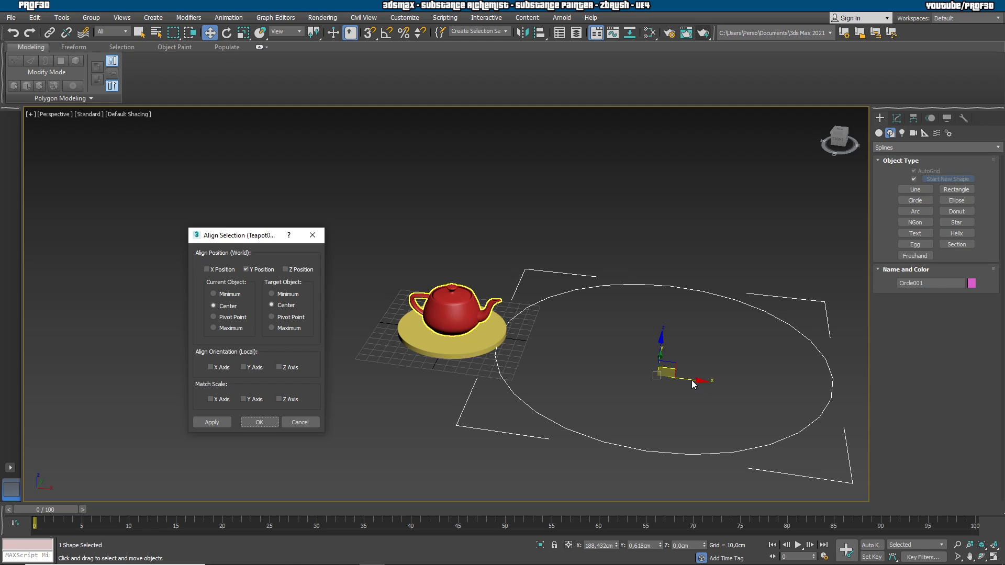
pyautogui.click(209, 269)
pyautogui.click(286, 269)
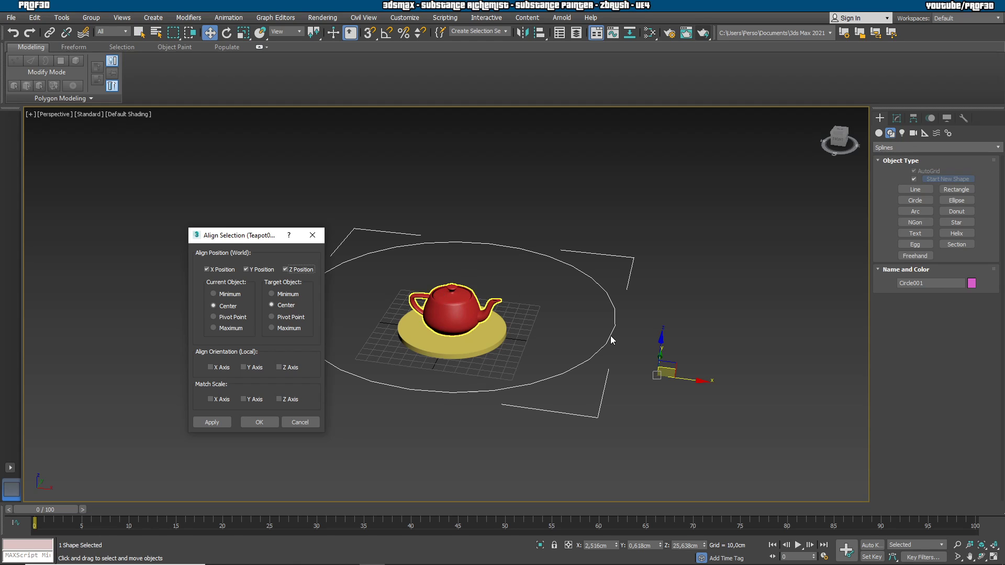
pyautogui.click(260, 422)
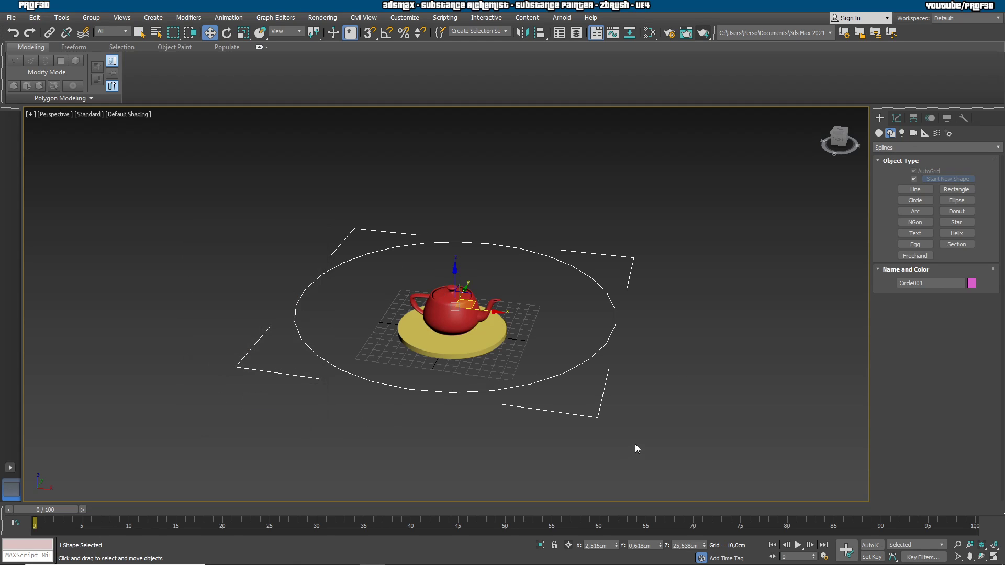
# Step: Frame the teapot and its base in the perspective view and create a physical camera from that view
pyautogui.keyDown('alt'); pyautogui.moveTo(646, 415); pyautogui.dragTo(616, 407, button='middle'); pyautogui.keyUp('alt')
pyautogui.scroll(5, 463, 313)
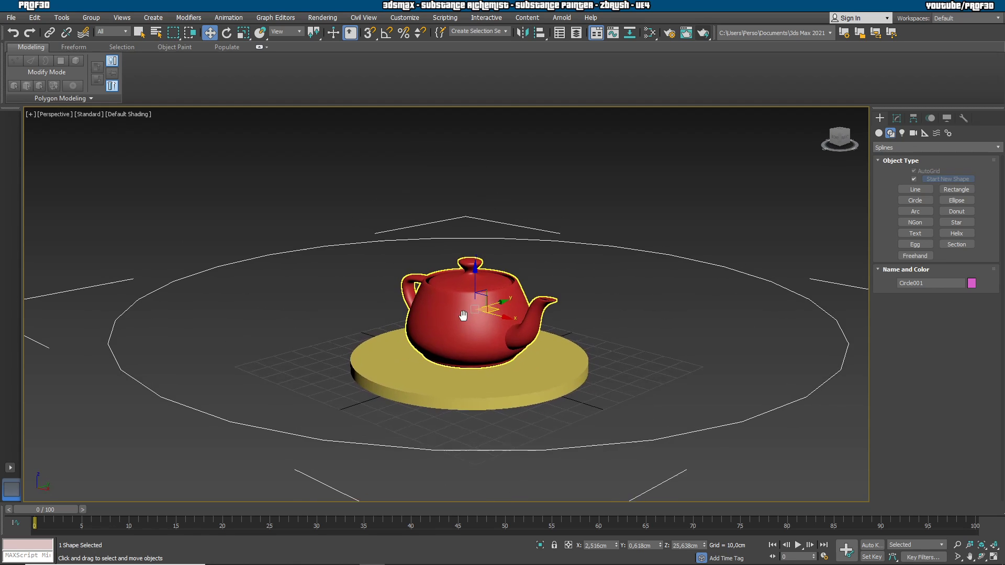
pyautogui.moveTo(462, 313); pyautogui.dragTo(436, 317, button='middle')
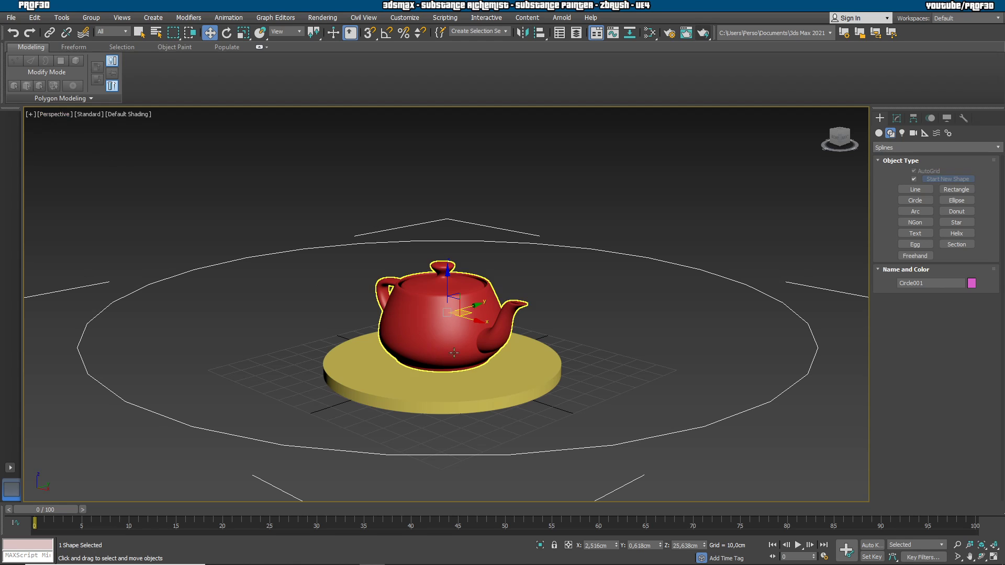
pyautogui.scroll(5, 568, 333)
pyautogui.scroll(-5, 604, 328)
pyautogui.scroll(3, 652, 335)
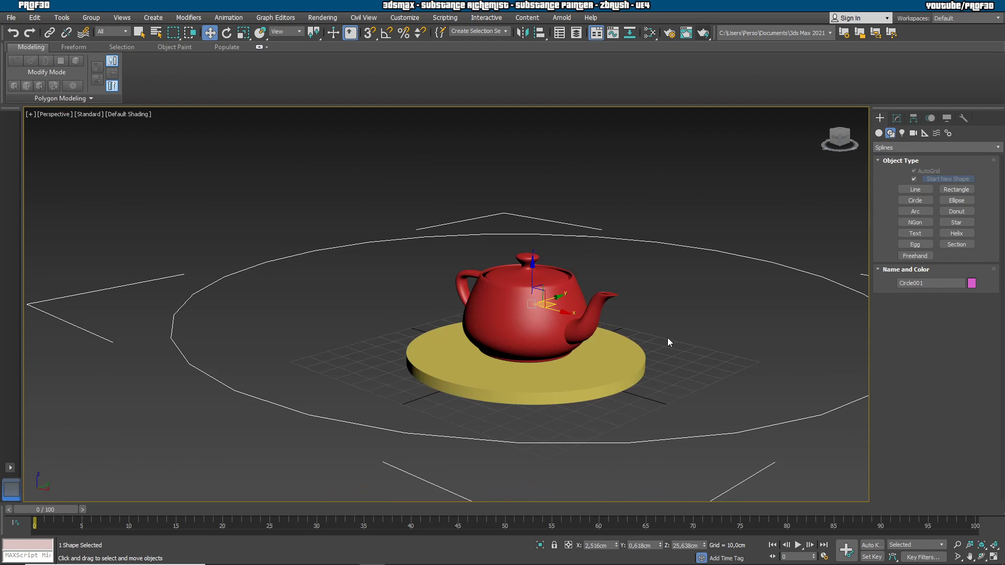
pyautogui.moveTo(667, 337); pyautogui.dragTo(669, 338, button='middle')
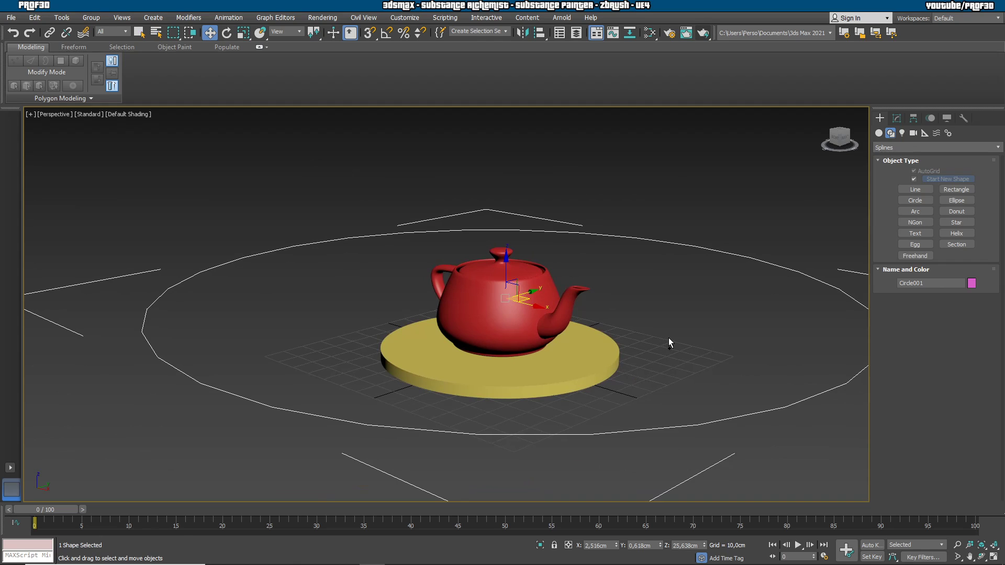
pyautogui.press('c')
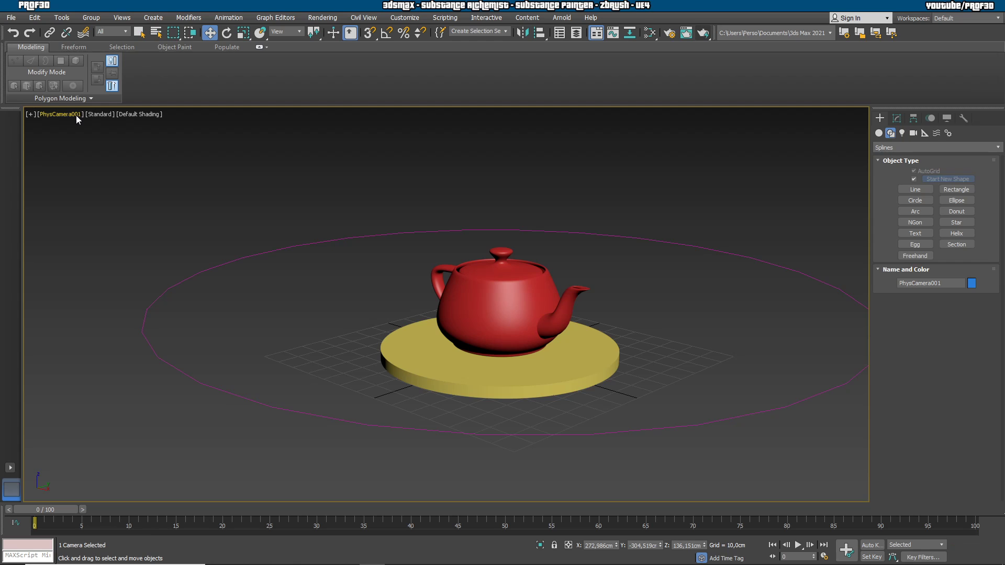
# Step: Return from the camera view to the perspective view and lower the physical camera along the Z axis
pyautogui.press('p')
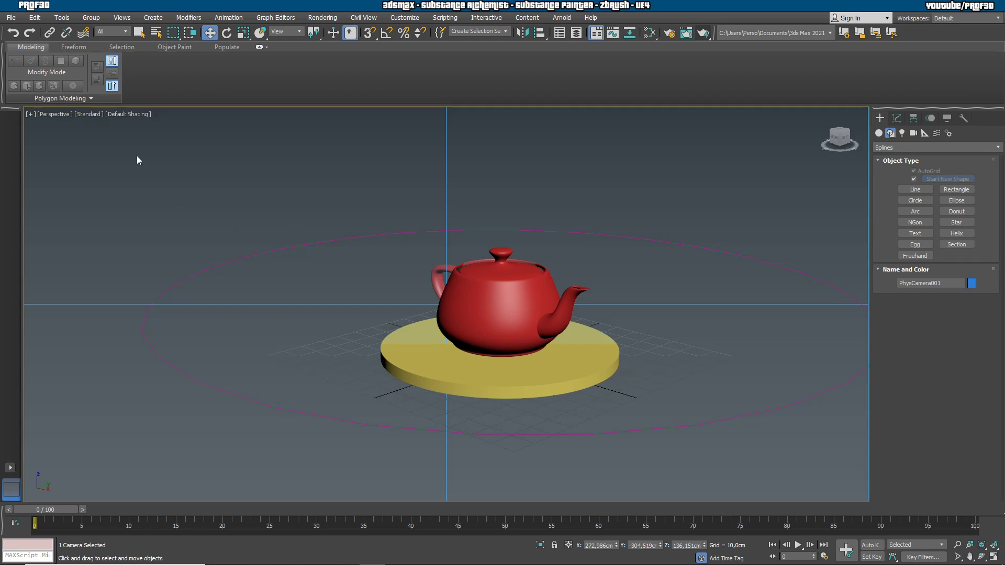
pyautogui.keyDown('alt'); pyautogui.moveTo(336, 269); pyautogui.dragTo(420, 307, button='middle'); pyautogui.keyUp('alt')
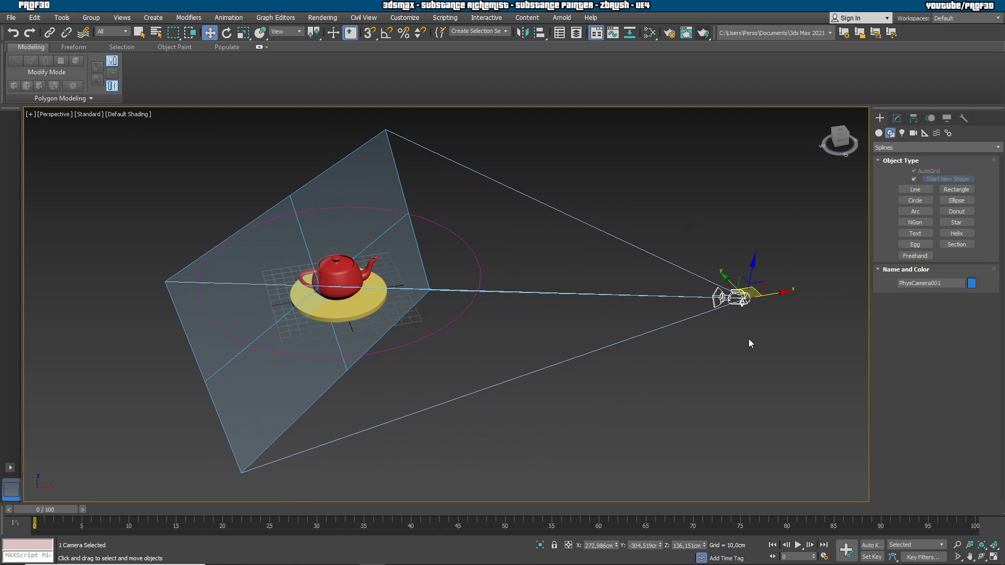
pyautogui.press('c')
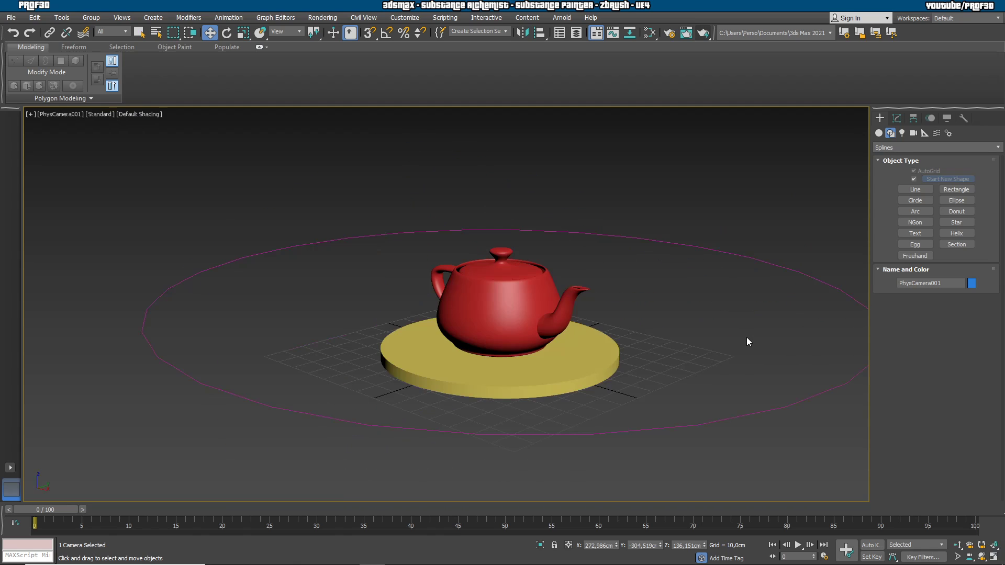
pyautogui.press('p')
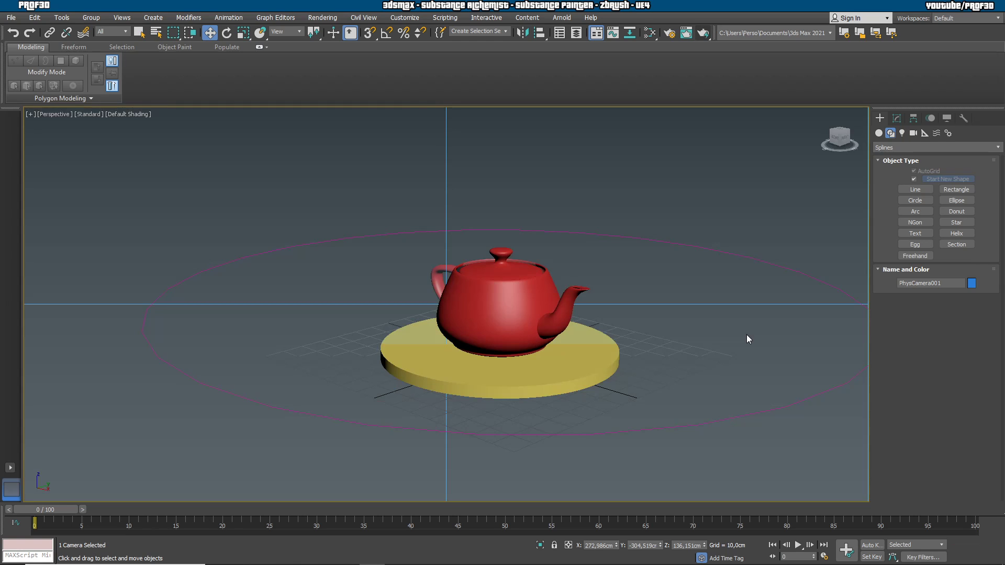
pyautogui.scroll(-4, 534, 272)
pyautogui.keyDown('alt'); pyautogui.moveTo(534, 271); pyautogui.dragTo(705, 307, button='middle'); pyautogui.keyUp('alt')
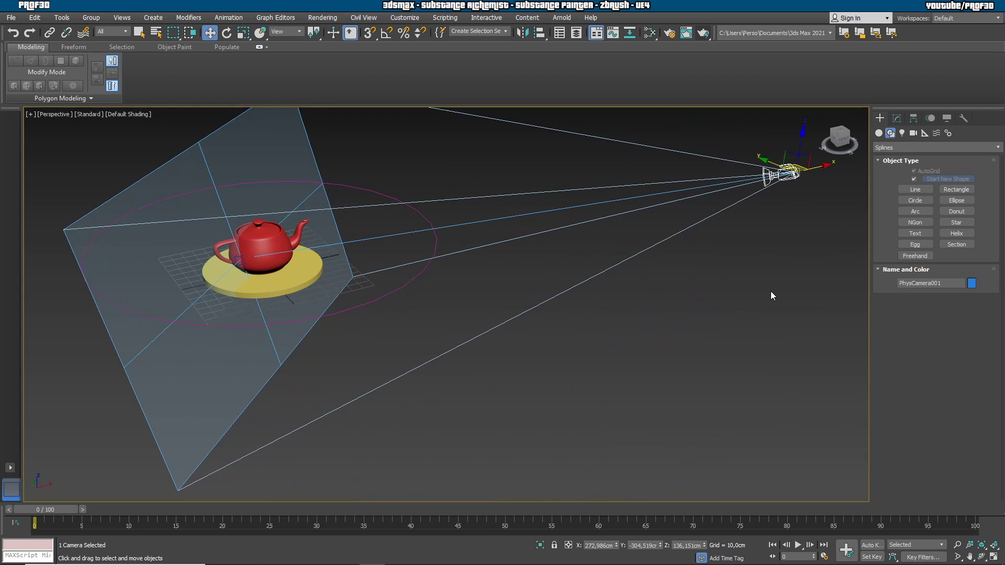
pyautogui.click(759, 303)
pyautogui.click(785, 176)
pyautogui.moveTo(802, 150); pyautogui.dragTo(794, 202)
# Step: Align the camera target to the teapot, centre to centre, on the X, Y and Z positions
pyautogui.click(238, 260)
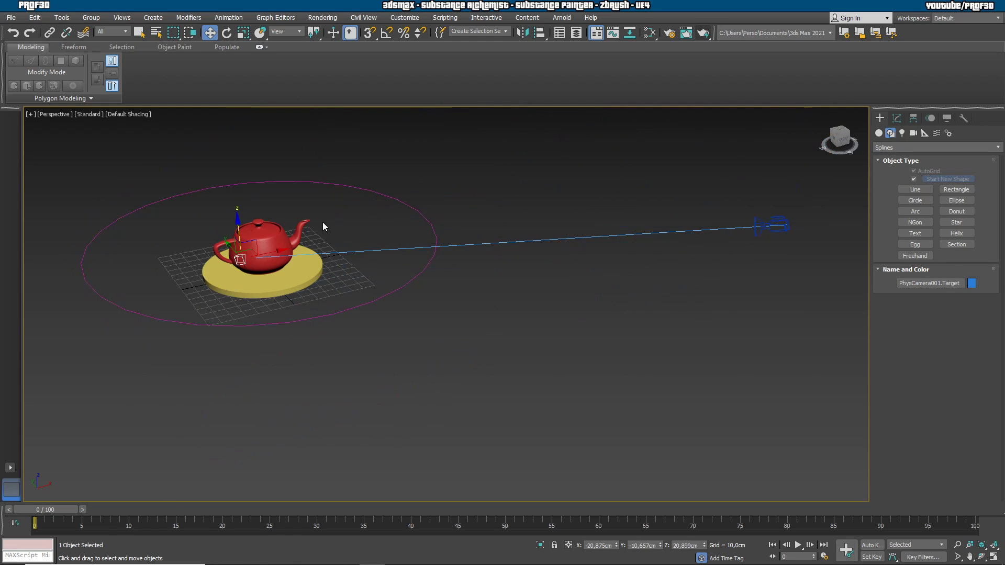
pyautogui.keyDown('alt'); pyautogui.moveTo(329, 218); pyautogui.dragTo(368, 206, button='middle'); pyautogui.keyUp('alt')
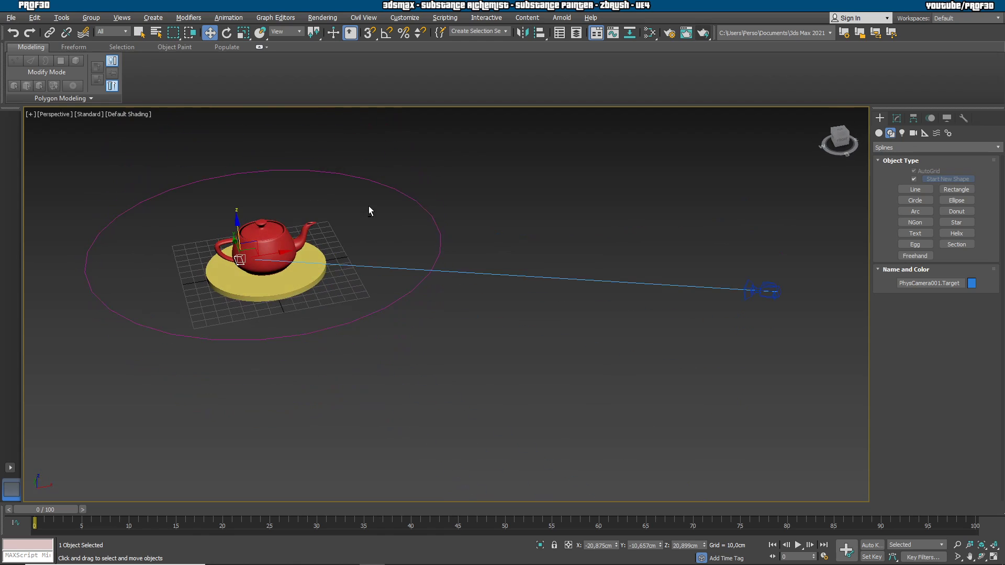
pyautogui.click(540, 33)
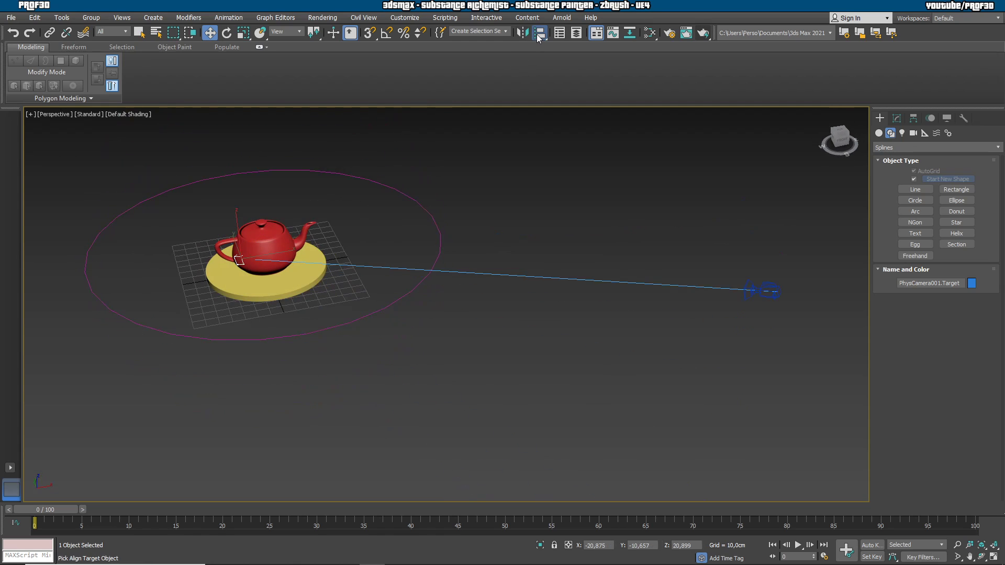
pyautogui.click(280, 242)
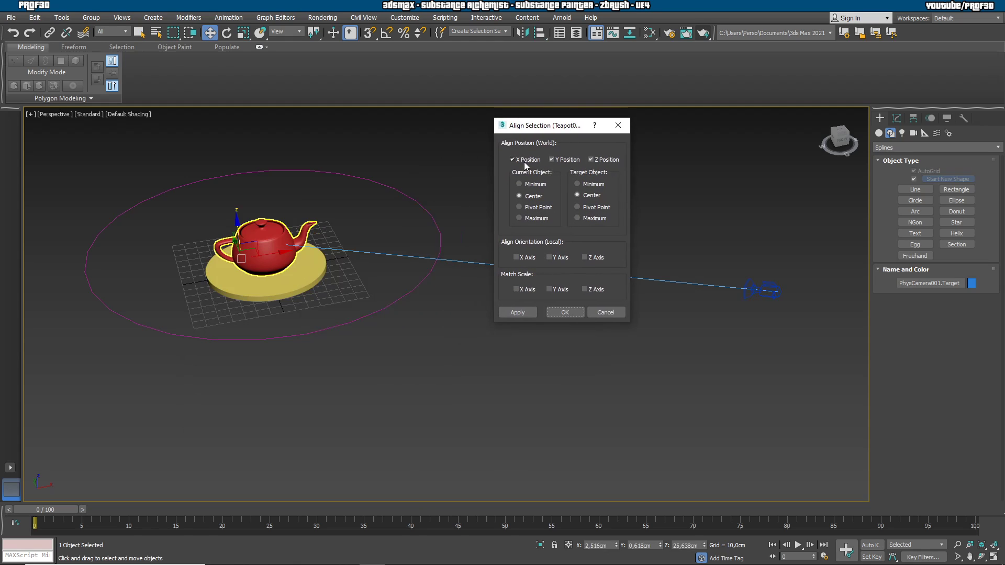
pyautogui.click(569, 310)
# Step: Move the physical camera on the XY plane to just outside the circle, at about X 182 cm and Y -127 cm
pyautogui.click(757, 292)
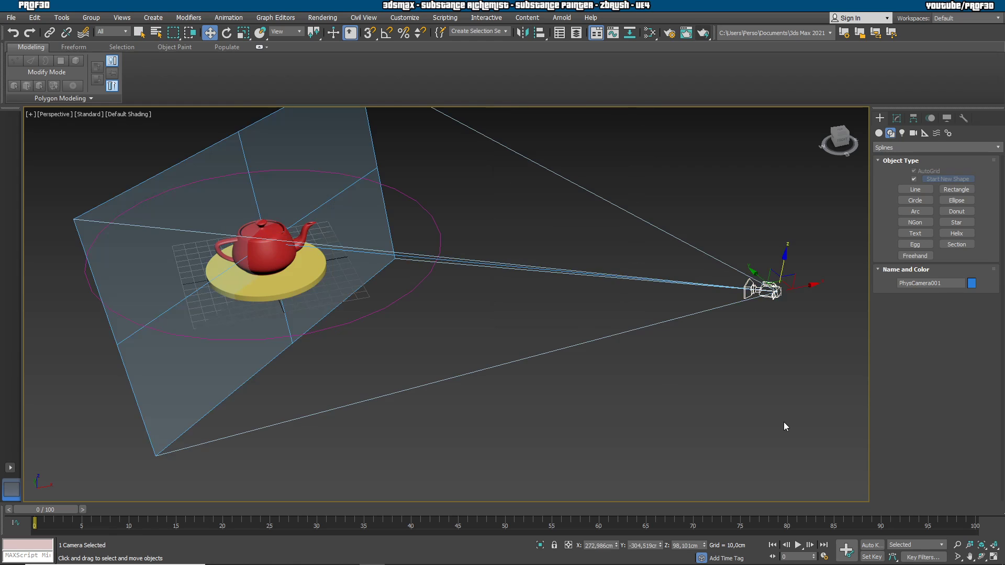
pyautogui.keyDown('alt'); pyautogui.moveTo(727, 414); pyautogui.dragTo(699, 386, button='middle'); pyautogui.keyUp('alt')
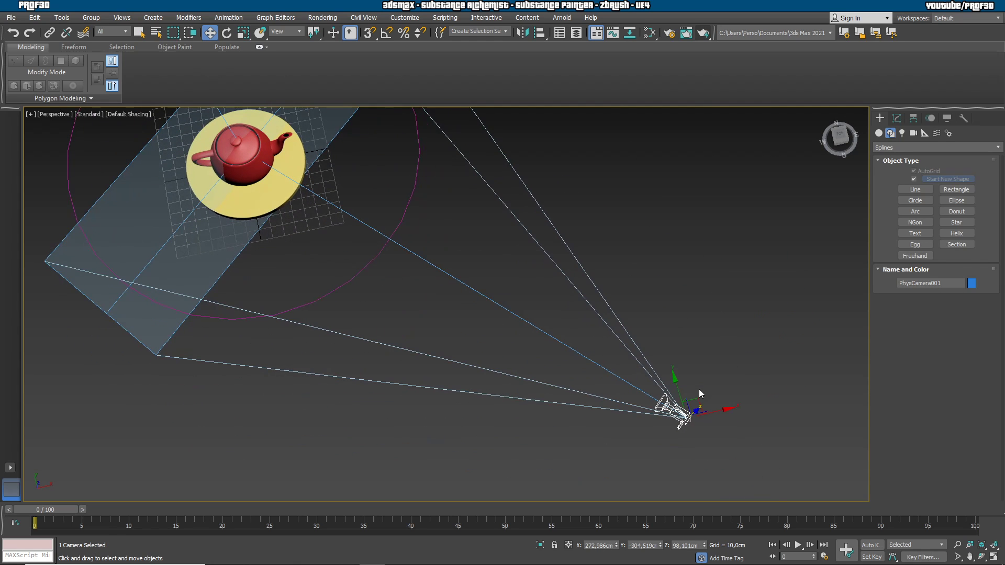
pyautogui.moveTo(699, 392); pyautogui.dragTo(386, 229)
pyautogui.moveTo(497, 277); pyautogui.dragTo(666, 422, button='middle')
pyautogui.moveTo(580, 399); pyautogui.dragTo(716, 367)
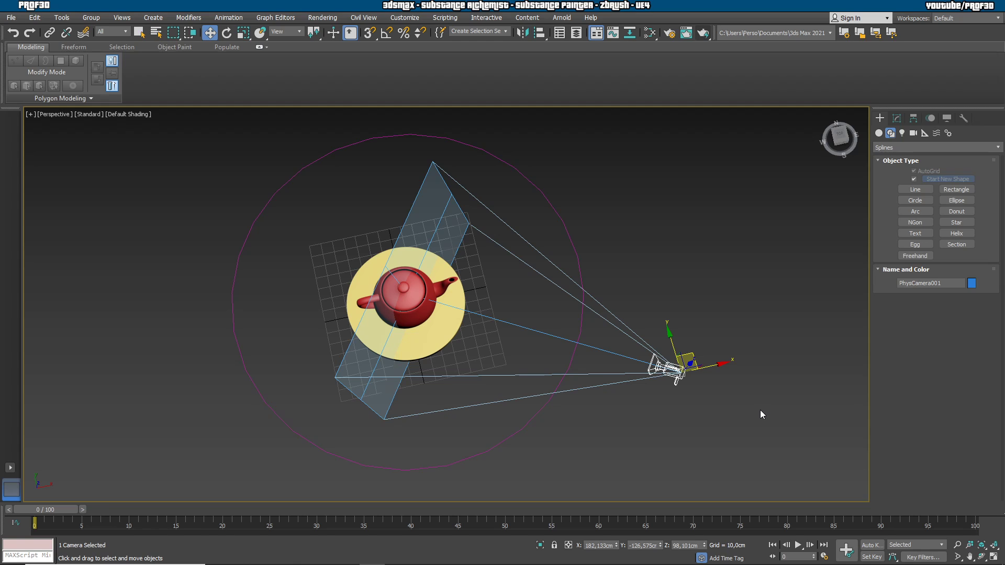
# Step: Apply a Path Constraint to the physical camera with the circle spline around the teapot as its path
pyautogui.click(231, 17)
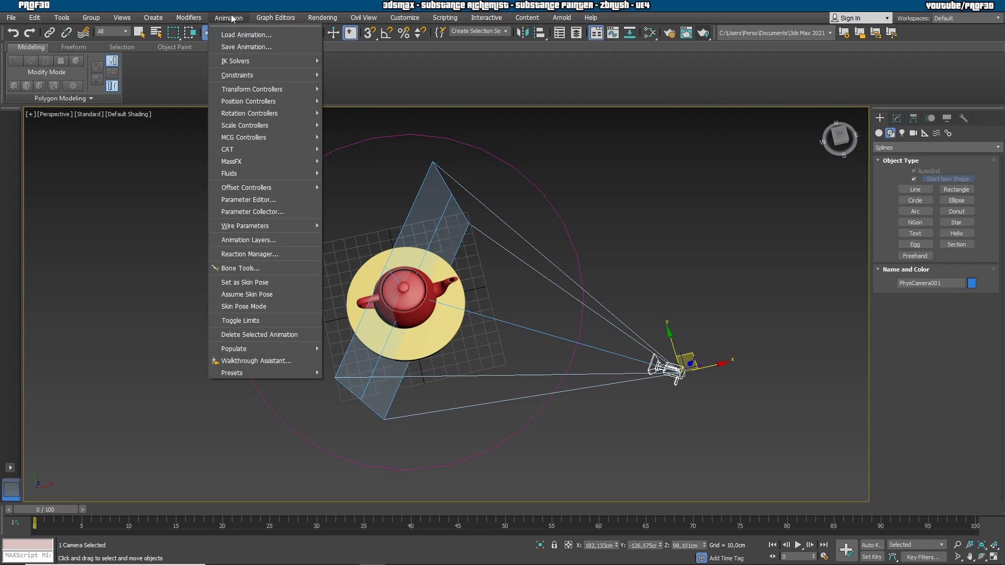
pyautogui.moveTo(226, 79)
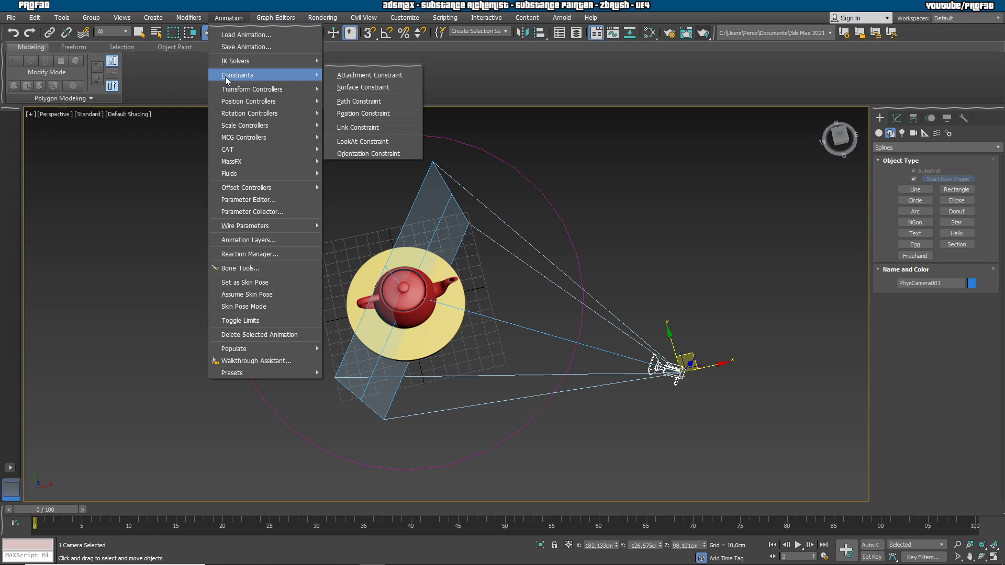
pyautogui.click(344, 101)
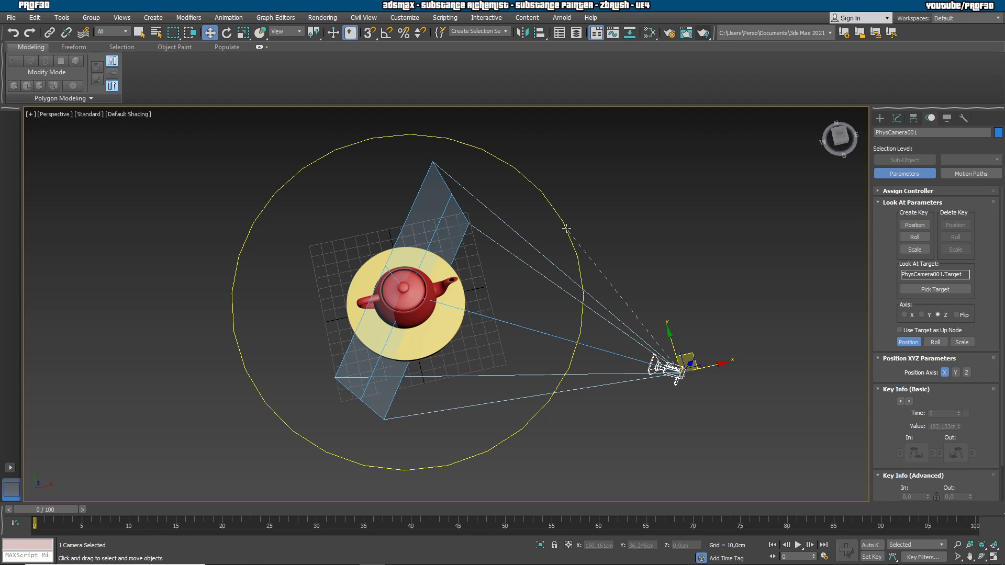
pyautogui.click(566, 228)
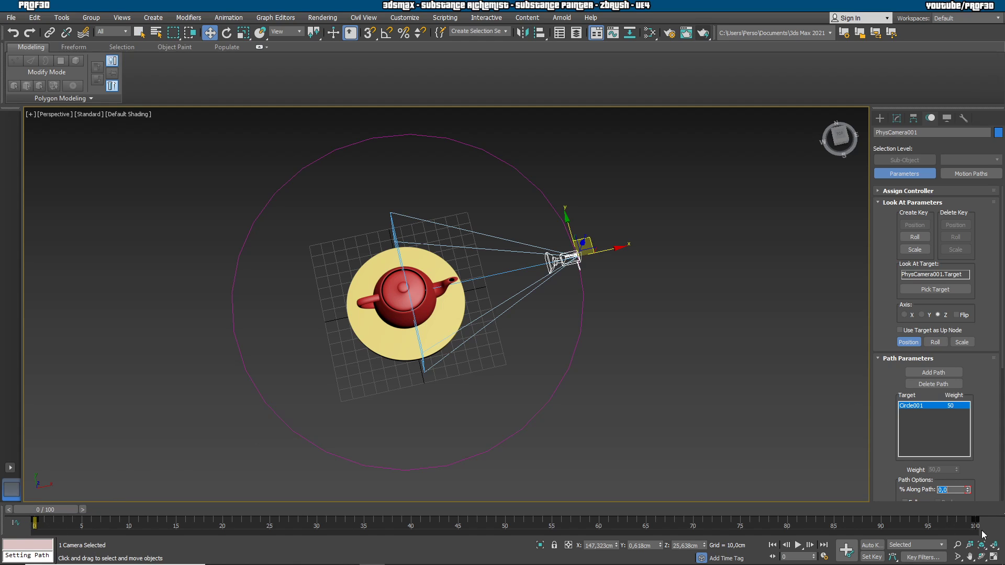
# Step: Play the animation in the perspective view to check how the camera travels around the circle
pyautogui.scroll(-2, 925, 379)
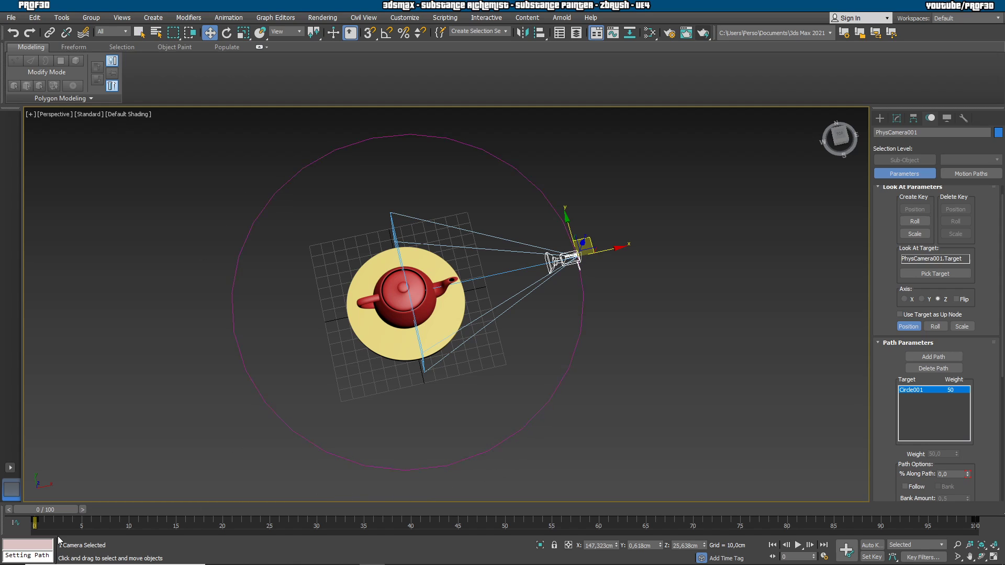
pyautogui.moveTo(48, 510); pyautogui.dragTo(36, 491)
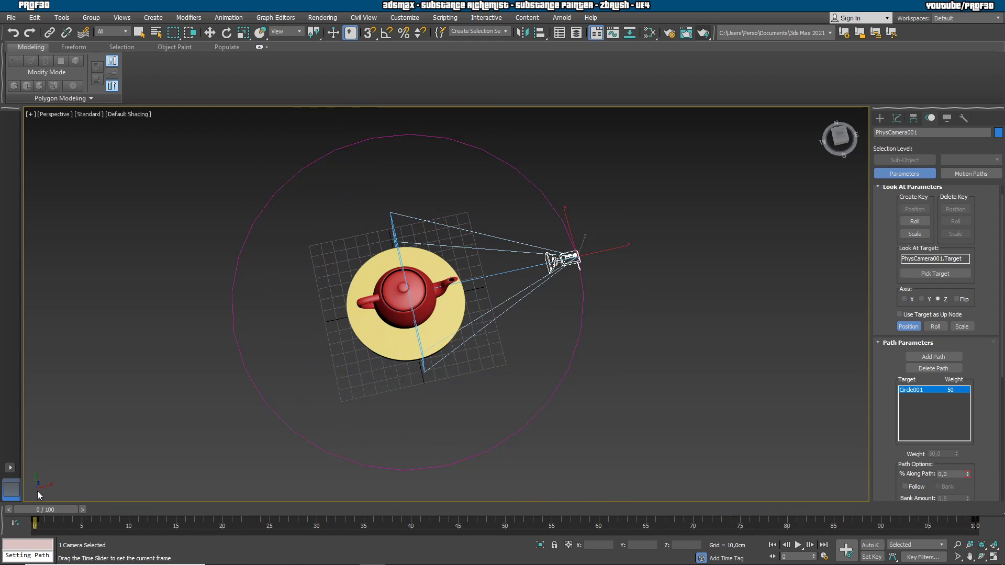
pyautogui.press('w')
pyautogui.click(798, 545)
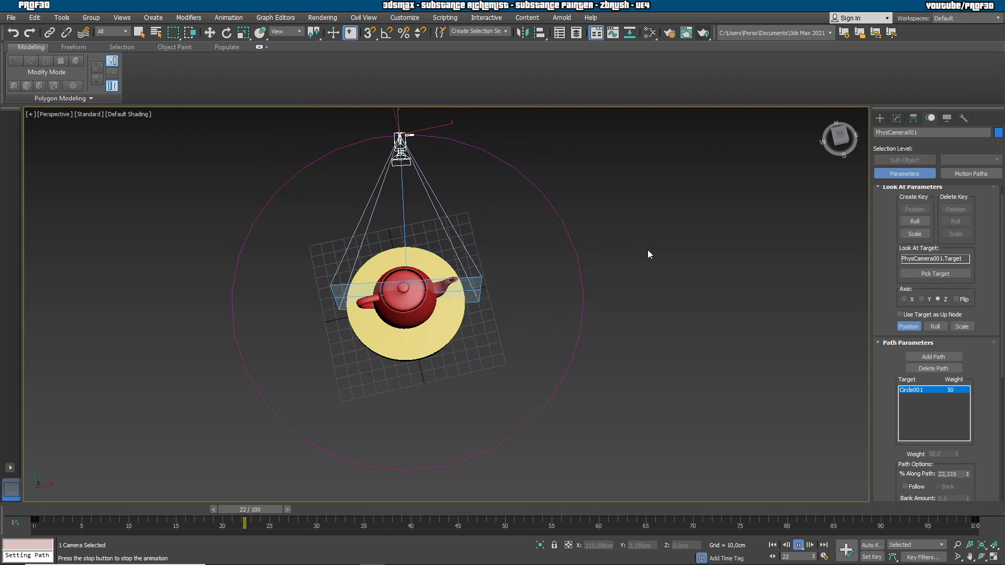
pyautogui.press('w')
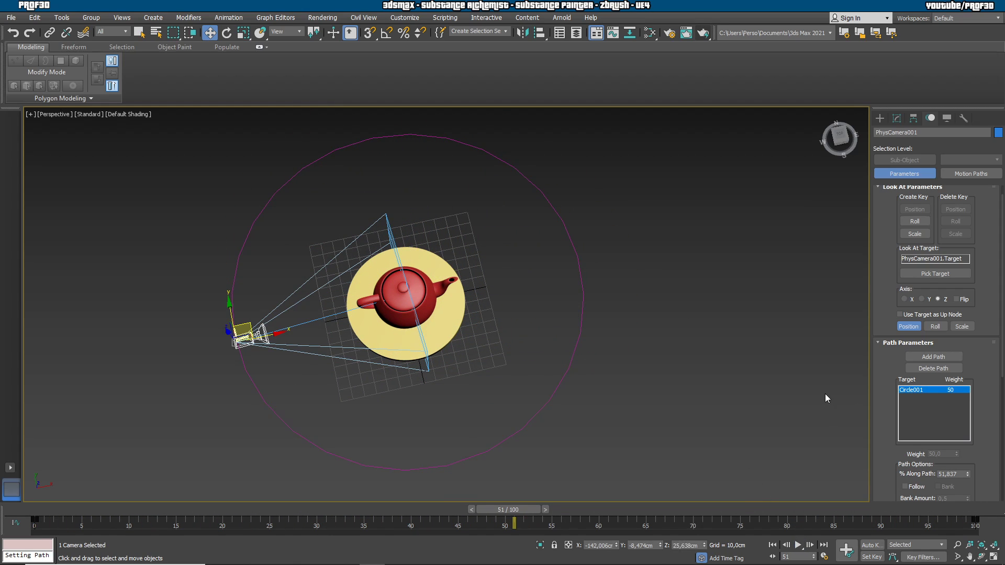
# Step: Look through the physical camera and play the animation to check the orbit around the teapot
pyautogui.press('c')
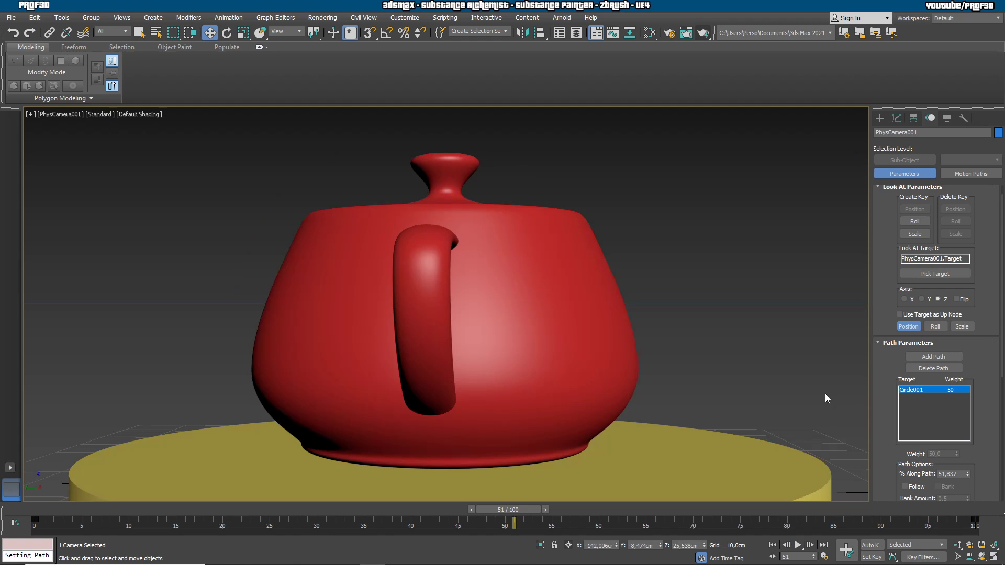
pyautogui.click(798, 545)
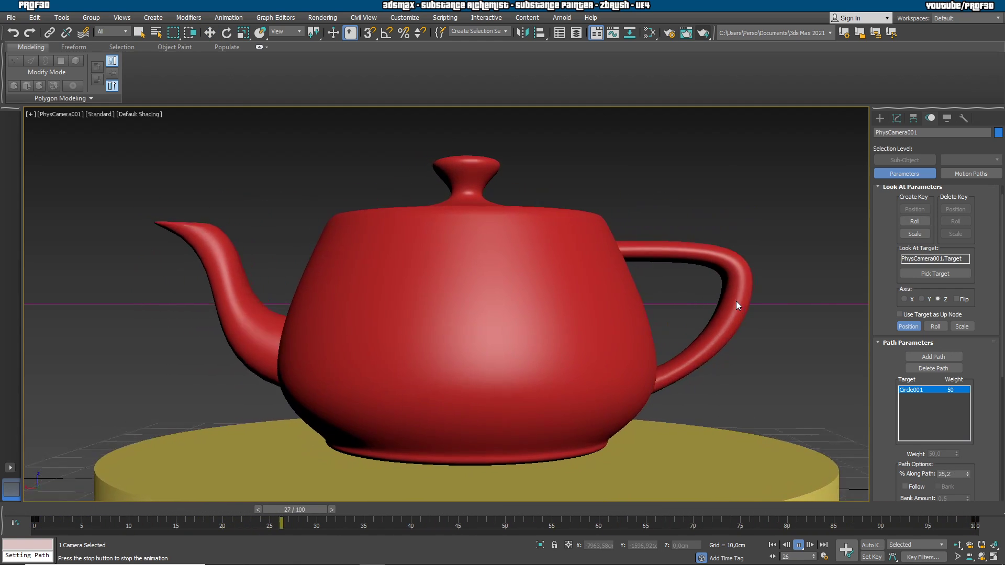
pyautogui.click(798, 545)
pyautogui.click(516, 332)
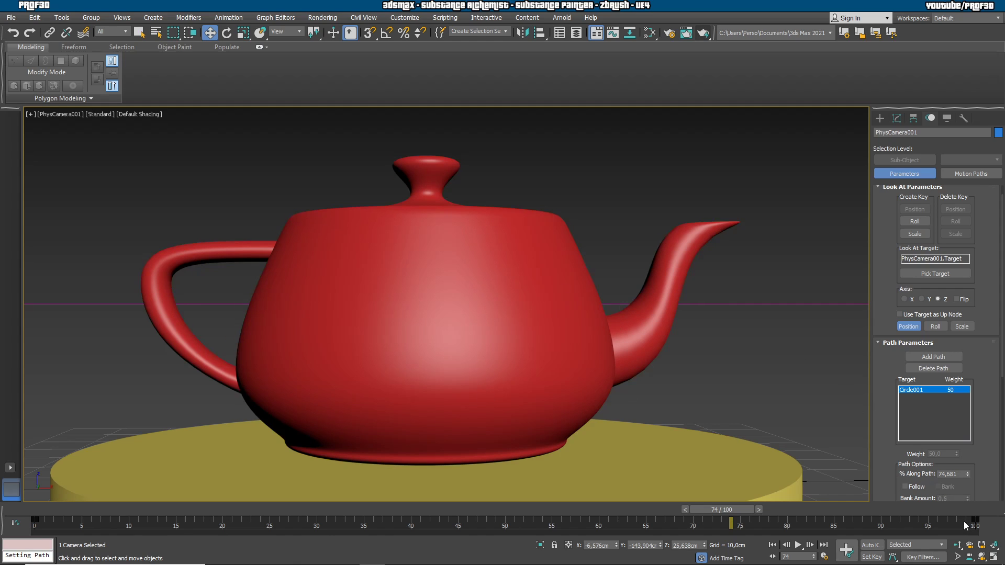
# Step: Switch the display to a layout of two side-by-side viewports
pyautogui.click(994, 557)
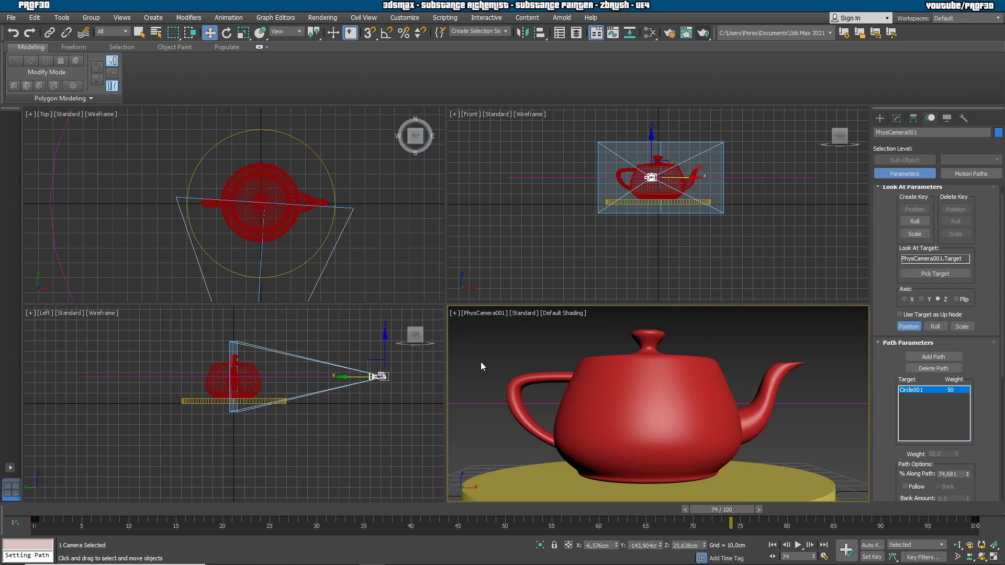
pyautogui.click(10, 468)
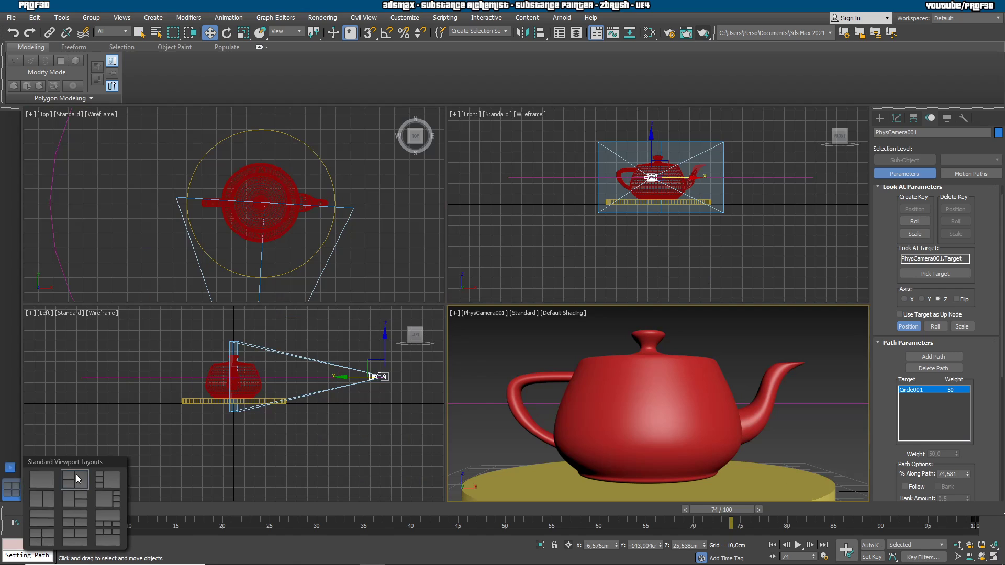
pyautogui.click(39, 498)
# Step: Change the orthographic viewport to a Perspective view framing the teapot, circle and camera, shaded with Edged Faces
pyautogui.moveTo(280, 314)
pyautogui.keyDown('alt'); pyautogui.mouseDown(button='middle')
pyautogui.moveTo(264, 294)
pyautogui.moveTo(275, 364)
pyautogui.moveTo(280, 306)
pyautogui.mouseUp(button='middle'); pyautogui.keyUp('alt')
pyautogui.click(57, 113)
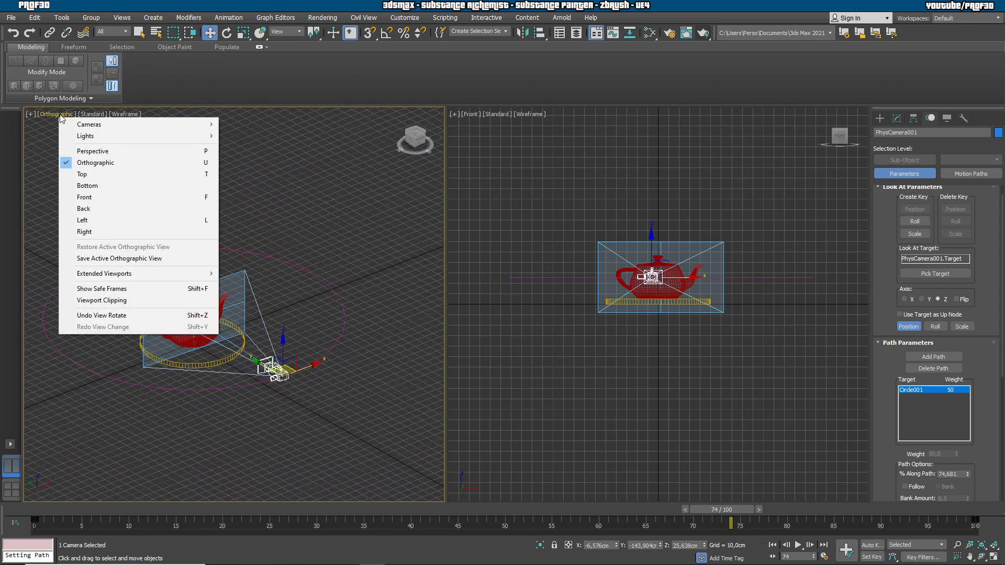
pyautogui.click(97, 151)
pyautogui.scroll(3, 179, 294)
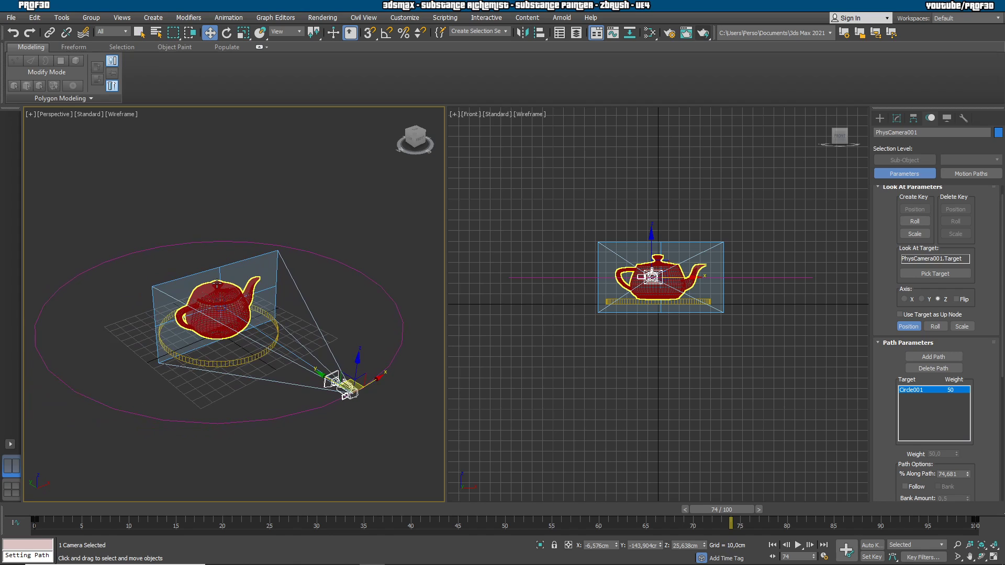
pyautogui.press('F3')
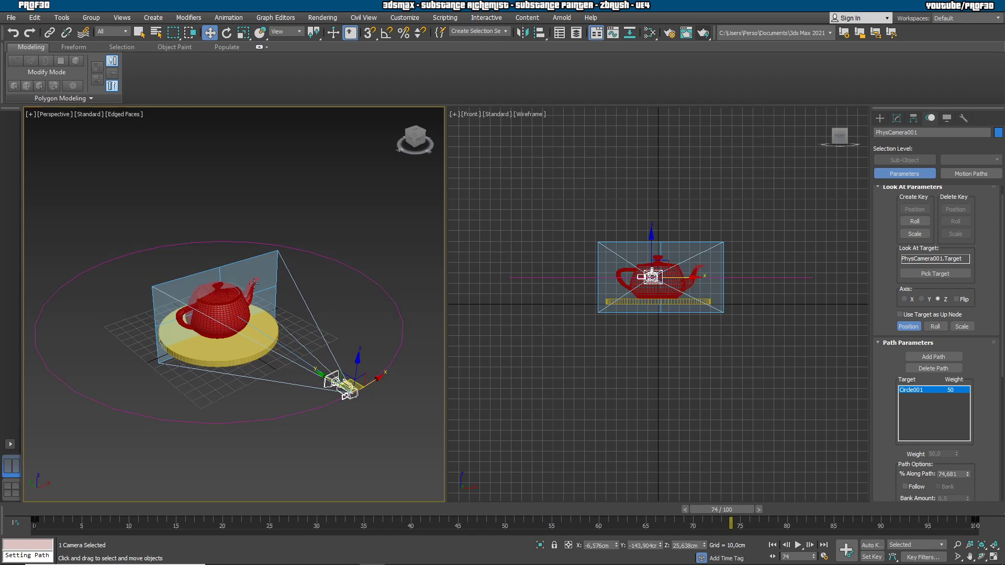
# Step: Change the Front viewport to the PhysCamera001 view and display it with Default Shading without edges
pyautogui.moveTo(511, 174); pyautogui.dragTo(513, 169, button='middle')
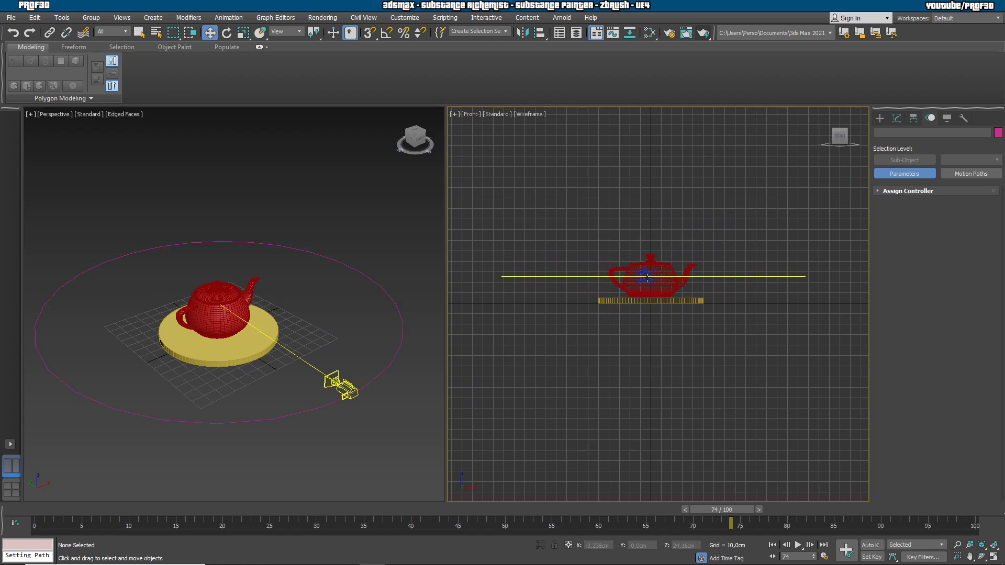
pyautogui.click(473, 114)
pyautogui.moveTo(602, 125)
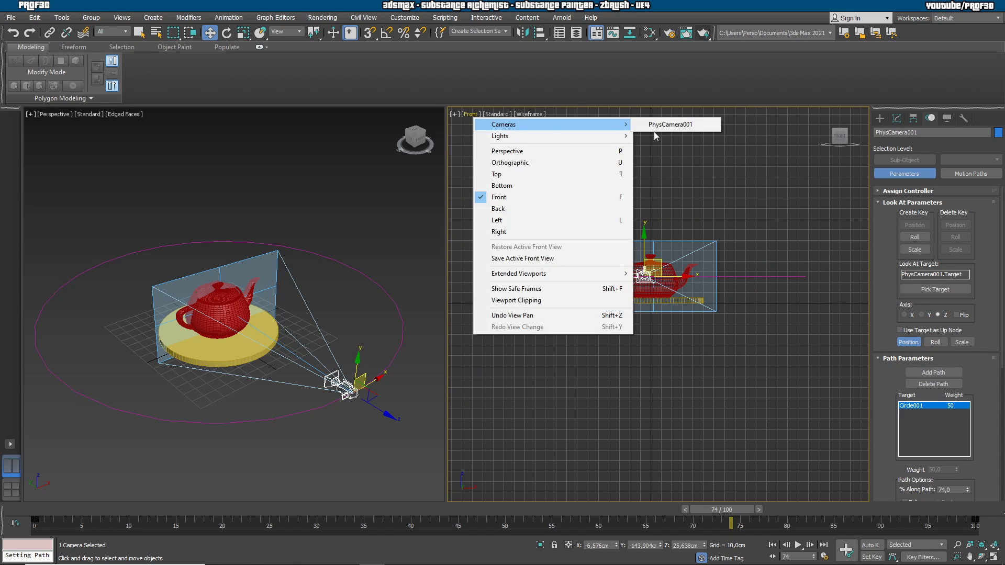
pyautogui.click(659, 125)
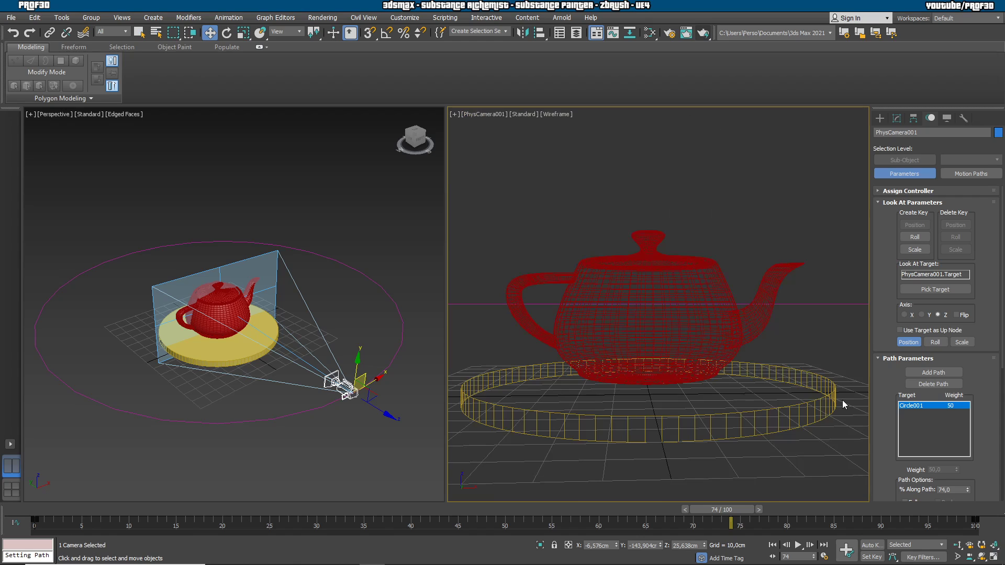
pyautogui.press('F3')
pyautogui.press('F4')
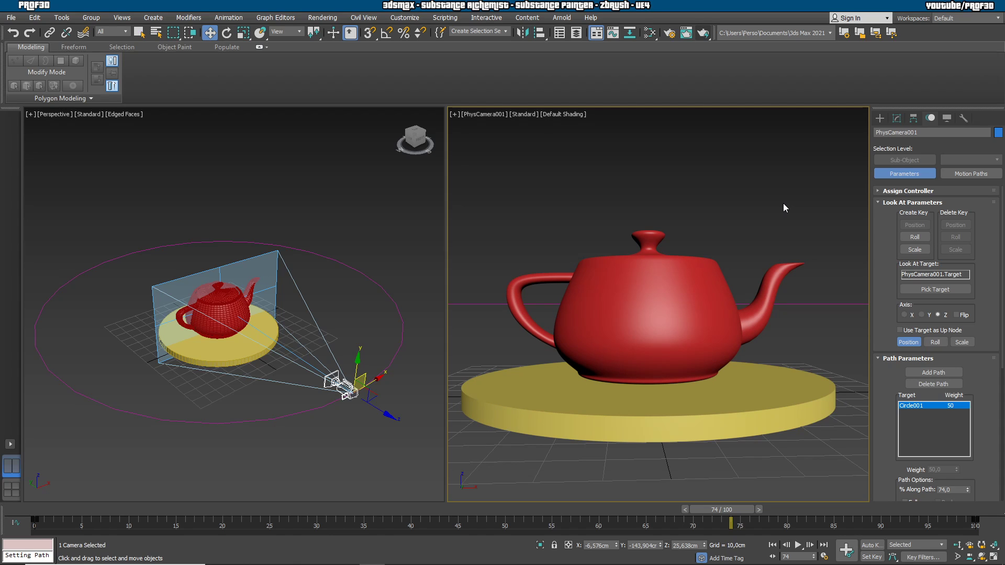
# Step: Test-render the camera view at frame 74, close the render window and cancel the render
pyautogui.click(706, 34)
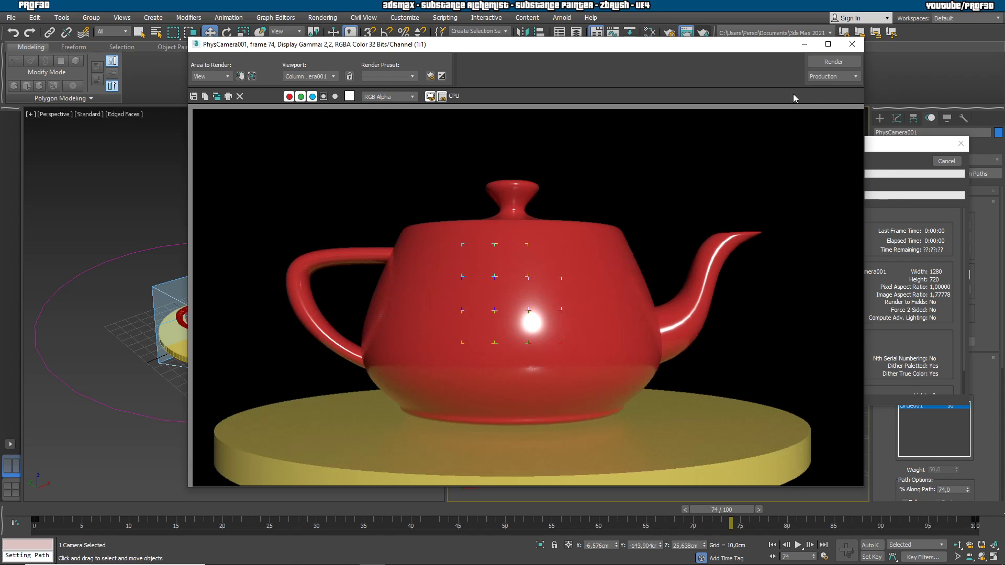
pyautogui.click(852, 44)
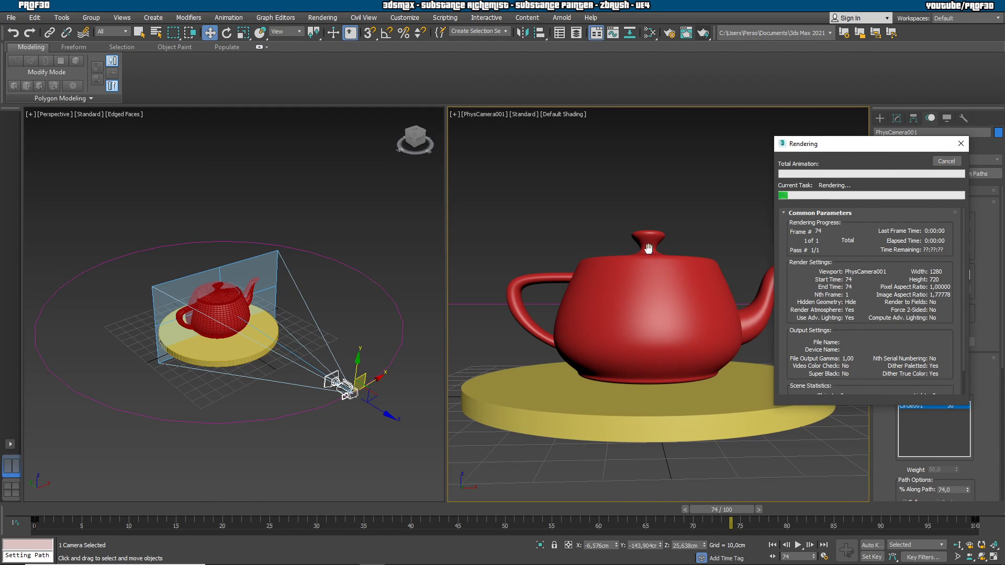
pyautogui.click(944, 162)
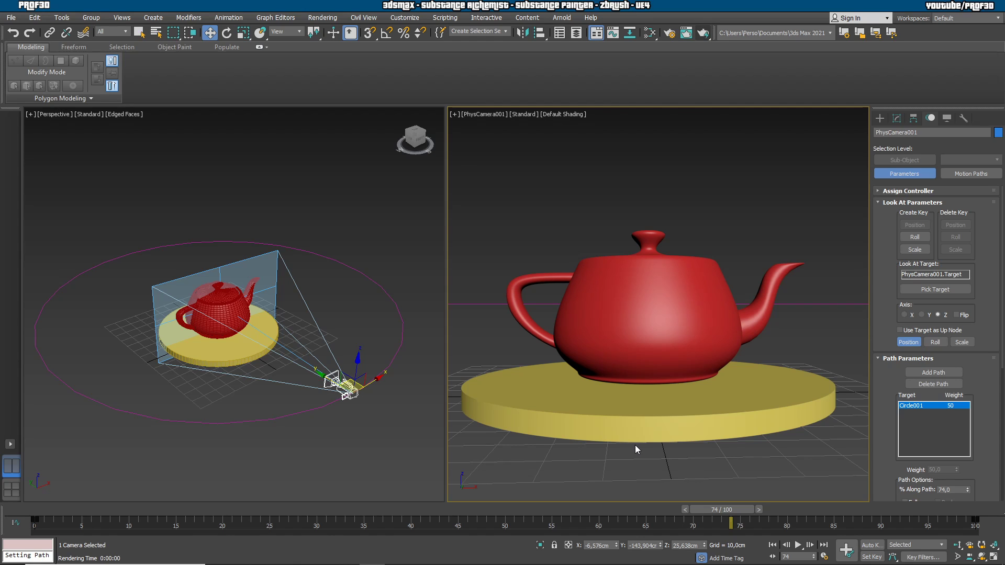
# Step: Show safe frames in the physical camera viewport
pyautogui.click(518, 115)
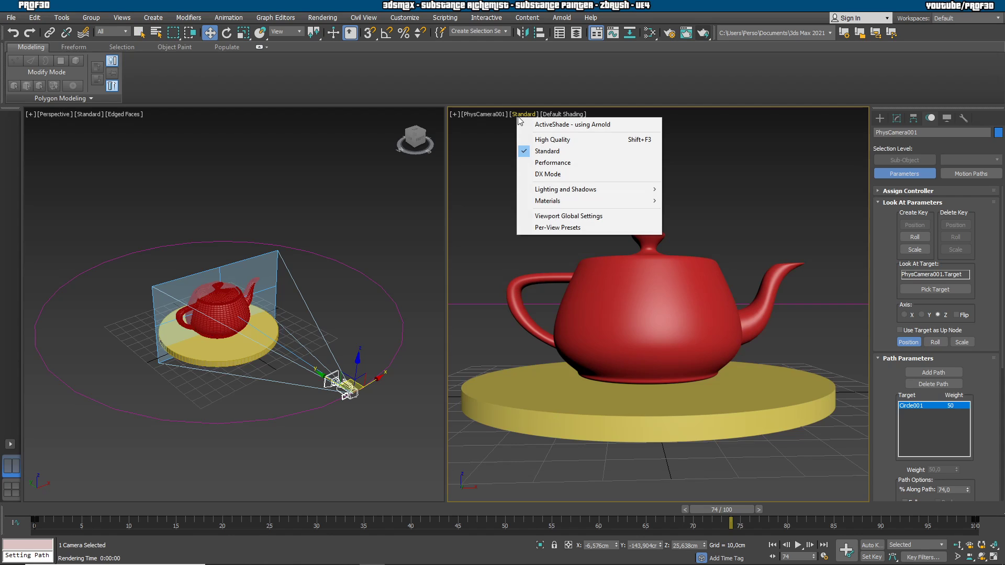
pyautogui.click(485, 114)
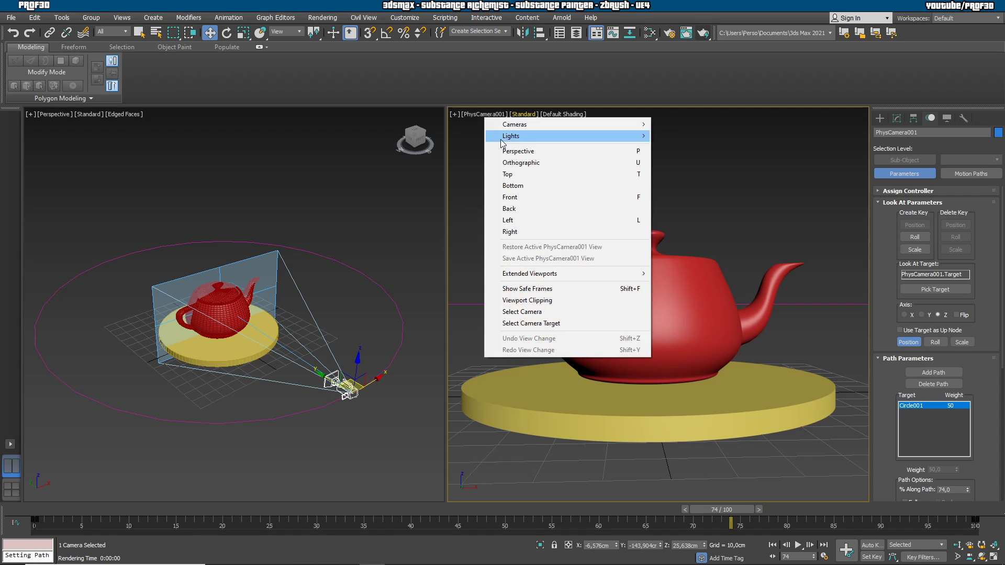
pyautogui.click(524, 292)
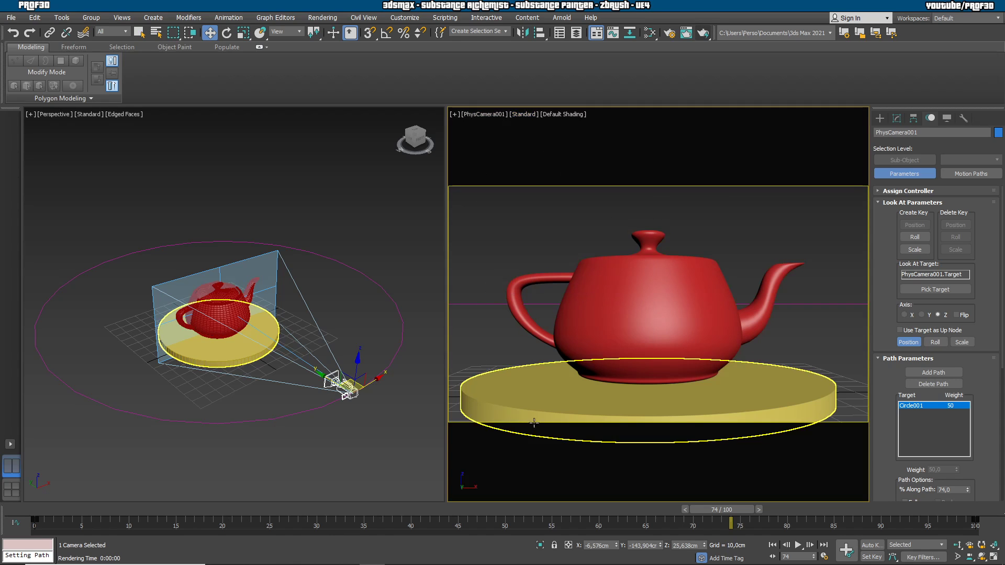
# Step: Test-render the physical camera view at frame 74, inspect the framing, close the render window and cancel the render
pyautogui.click(703, 35)
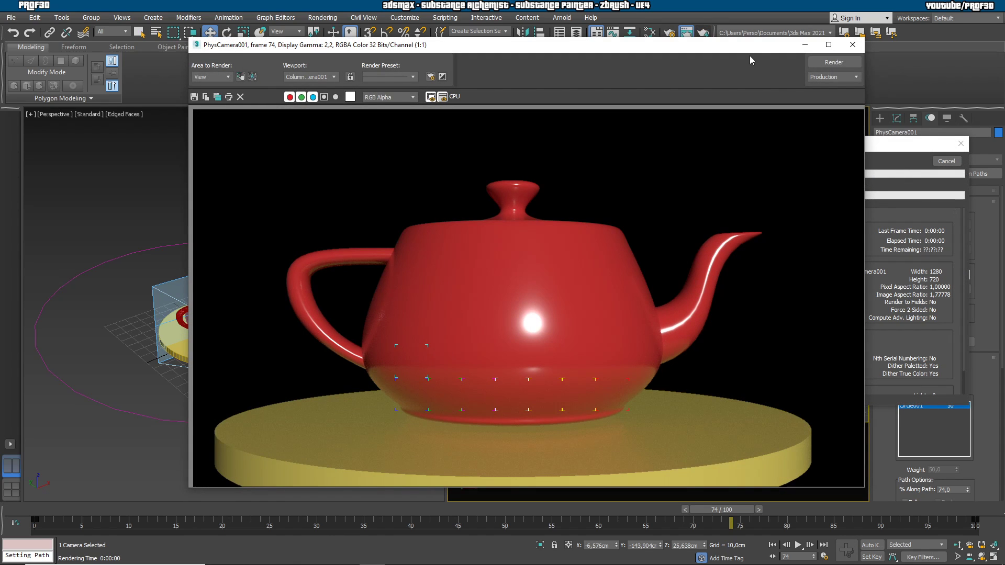
pyautogui.moveTo(750, 55); pyautogui.dragTo(383, 66)
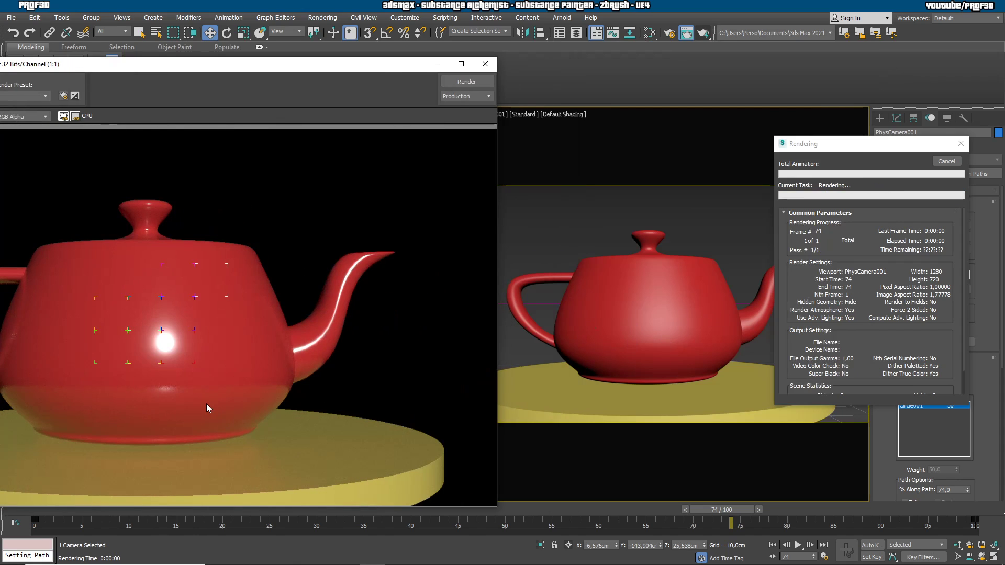
pyautogui.click(485, 64)
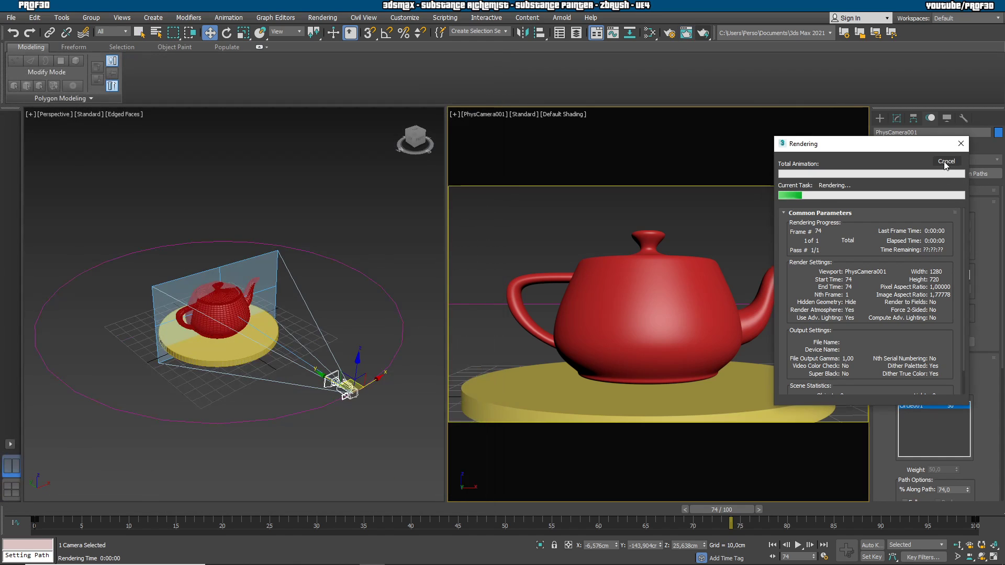
pyautogui.click(946, 161)
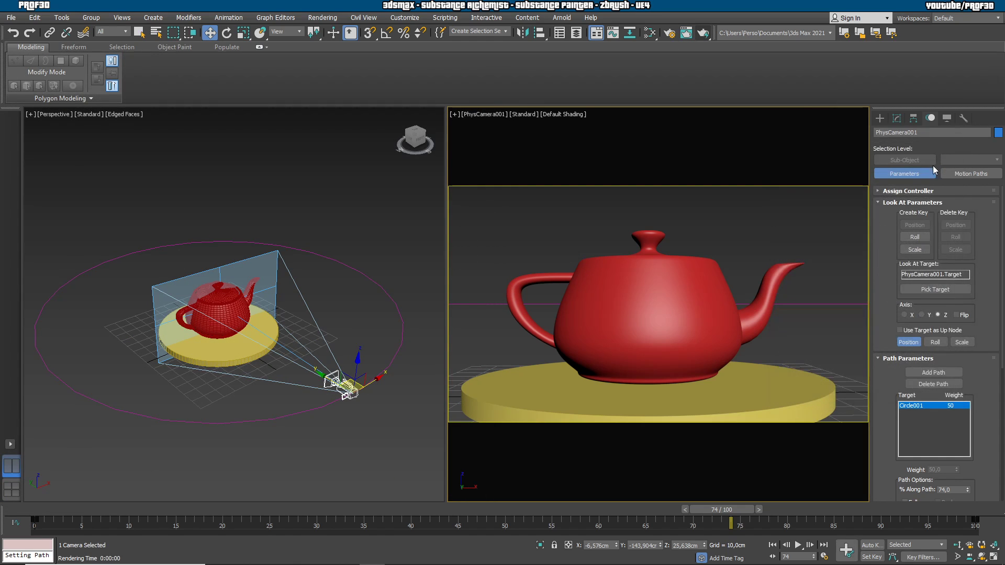
# Step: Return to frame 0 and rotate the circular camera path about 40° around its Z axis
pyautogui.click(344, 261)
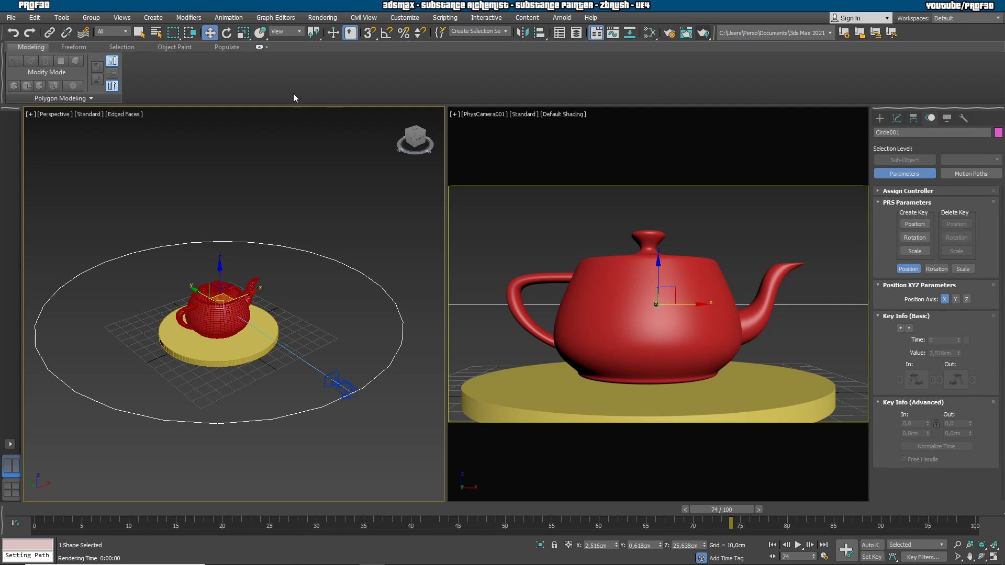
pyautogui.moveTo(727, 512); pyautogui.dragTo(35, 512)
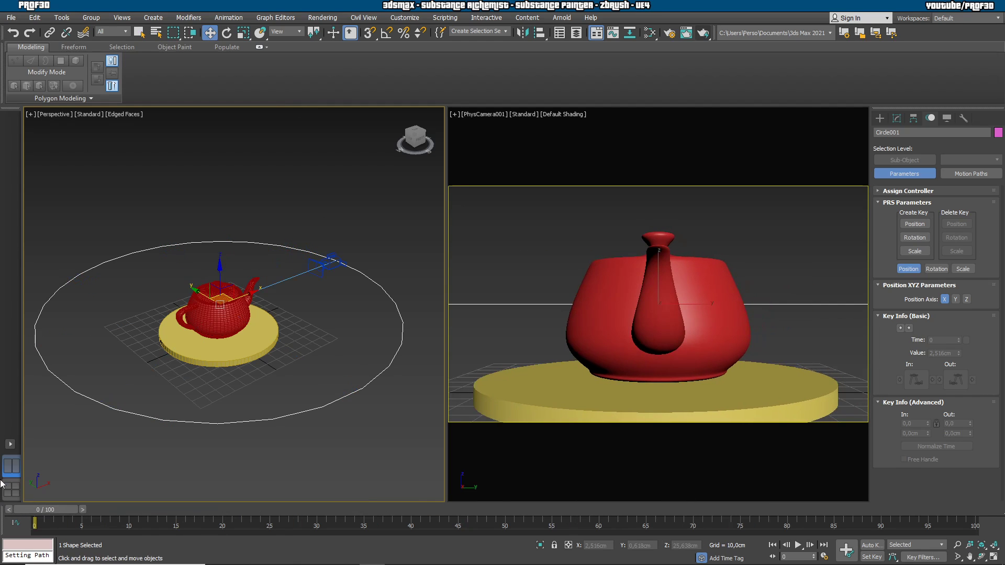
pyautogui.click(226, 32)
pyautogui.moveTo(247, 324); pyautogui.dragTo(377, 260)
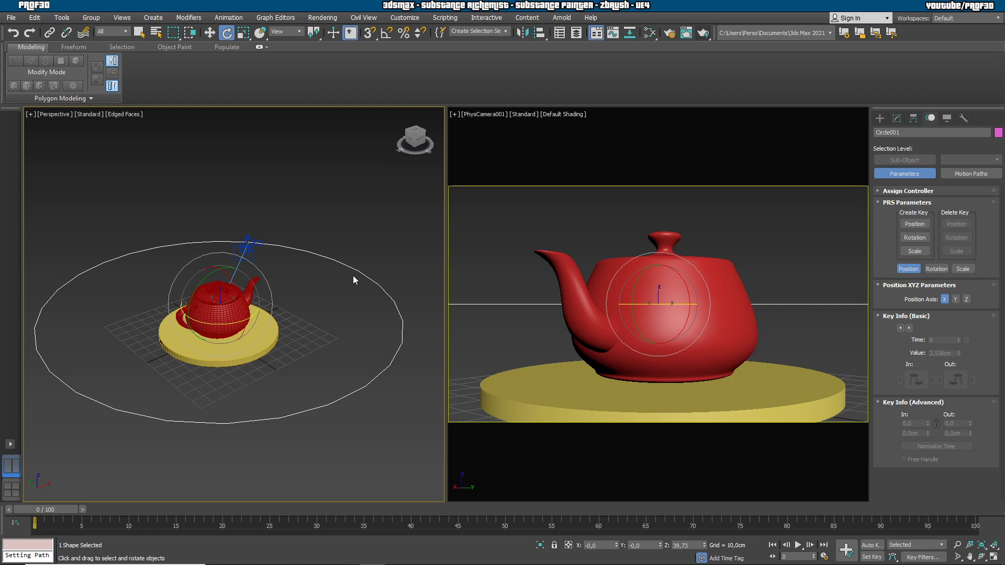
# Step: Scale the circular camera path uniformly to about 139% and raise it to about 78 cm in Z
pyautogui.click(244, 32)
pyautogui.moveTo(220, 307); pyautogui.dragTo(230, 288)
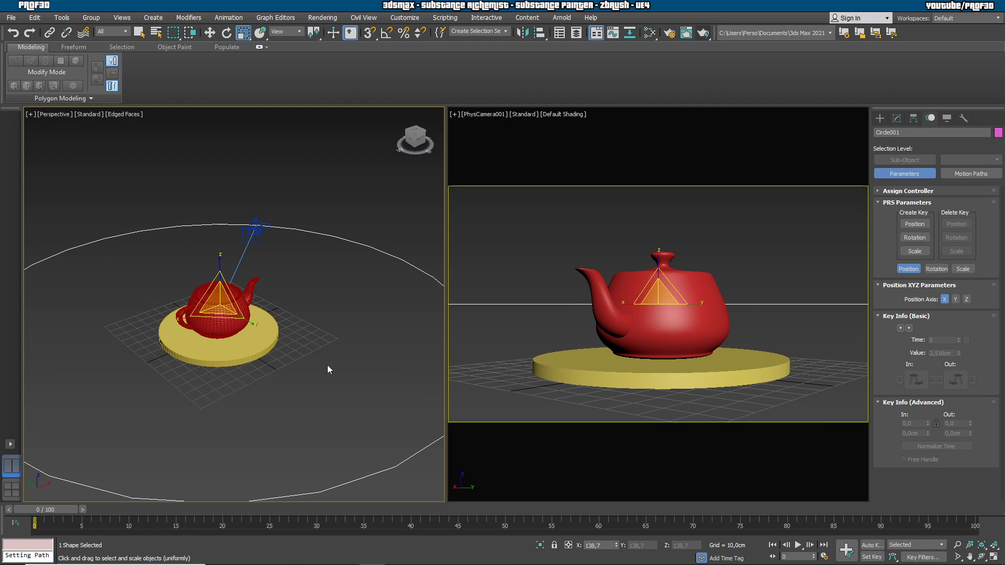
pyautogui.click(209, 33)
pyautogui.moveTo(222, 268); pyautogui.dragTo(214, 207)
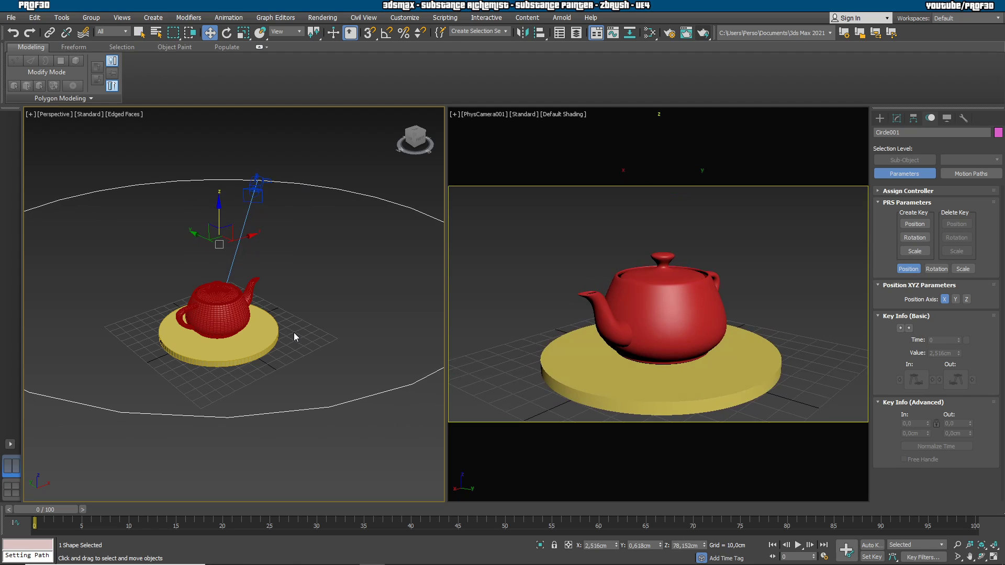
# Step: Select the physical camera's target inside the teapot and lower it to about 16.3 cm in Z
pyautogui.press('F3')
pyautogui.scroll(5, 259, 337)
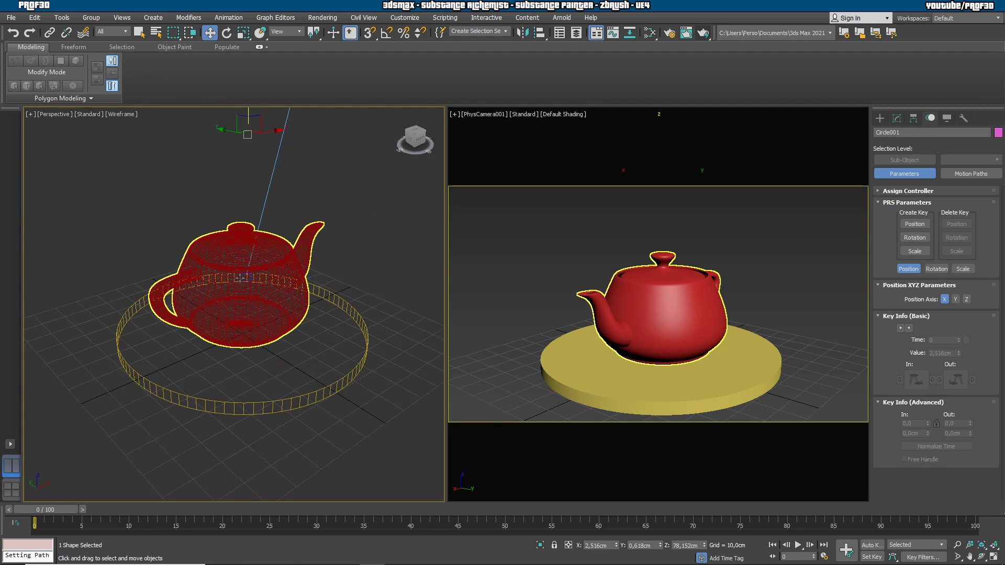
pyautogui.click(239, 278)
pyautogui.click(243, 277)
pyautogui.press('F3')
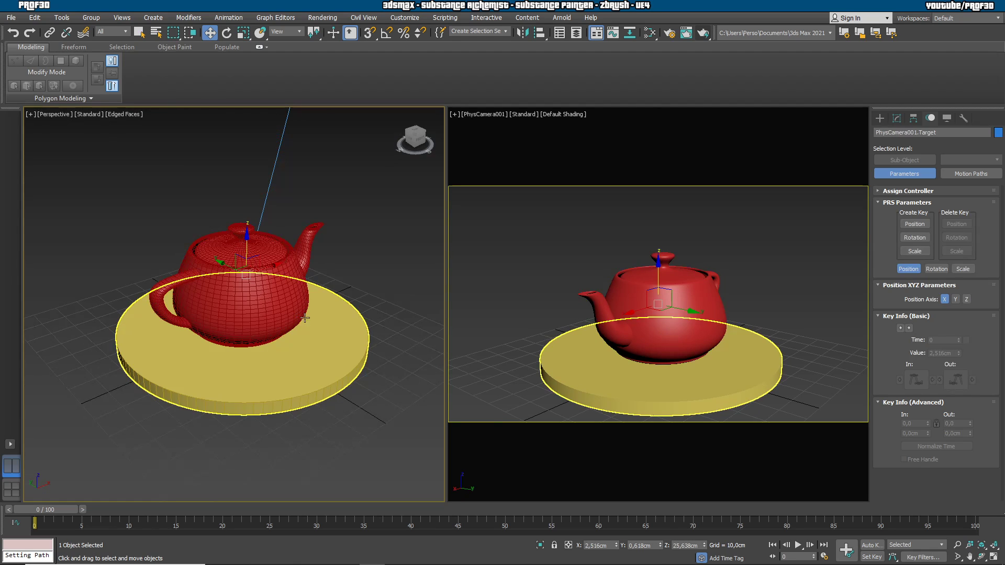
pyautogui.scroll(-5, 332, 307)
pyautogui.moveTo(361, 308); pyautogui.dragTo(301, 329, button='middle')
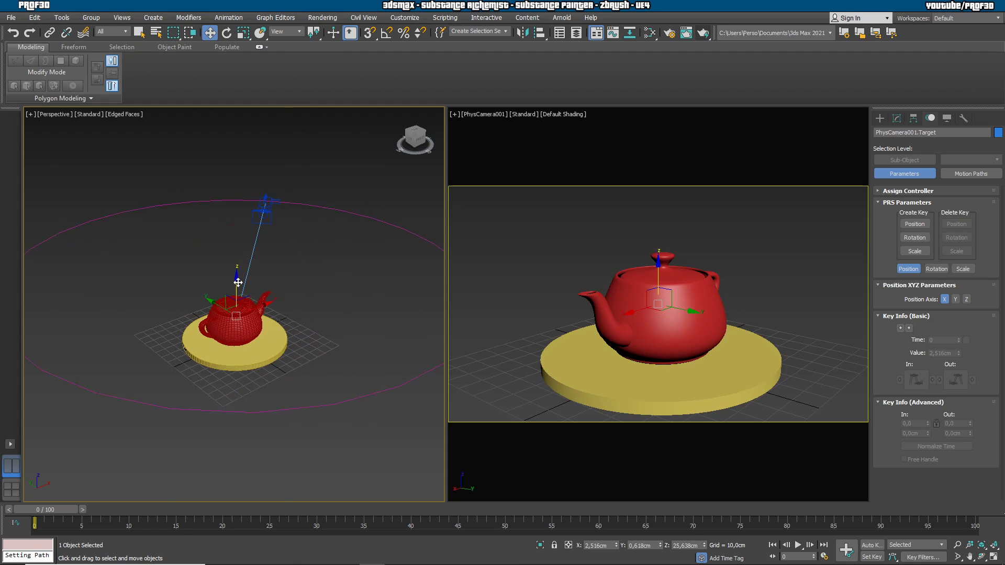
pyautogui.moveTo(237, 287); pyautogui.dragTo(238, 295)
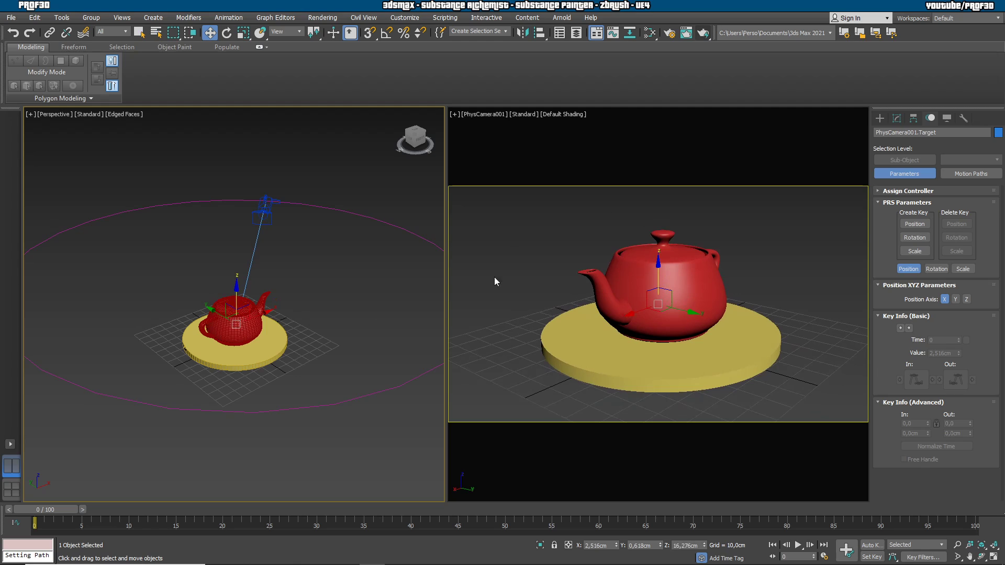
# Step: Reduce the circular camera path's uniform scale to about 119% to bring the camera closer to the teapot
pyautogui.click(402, 225)
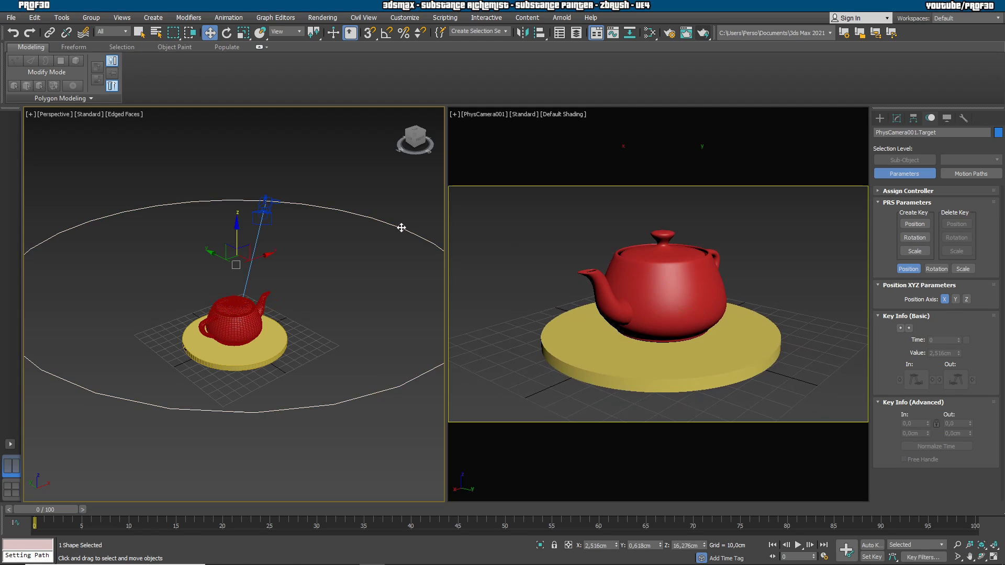
pyautogui.click(243, 33)
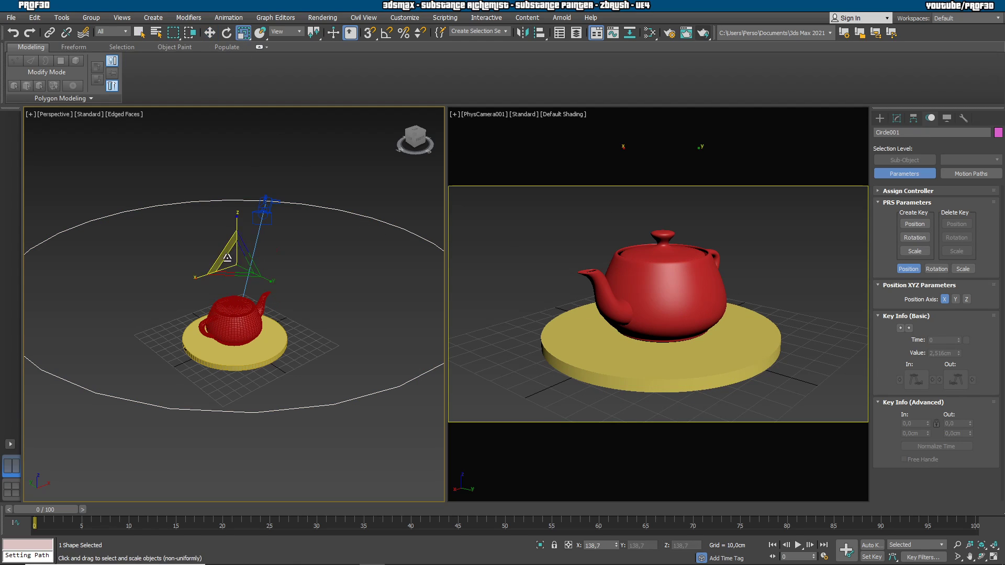
pyautogui.moveTo(241, 265)
pyautogui.mouseDown()
pyautogui.moveTo(242, 274)
pyautogui.moveTo(244, 253)
pyautogui.mouseUp()
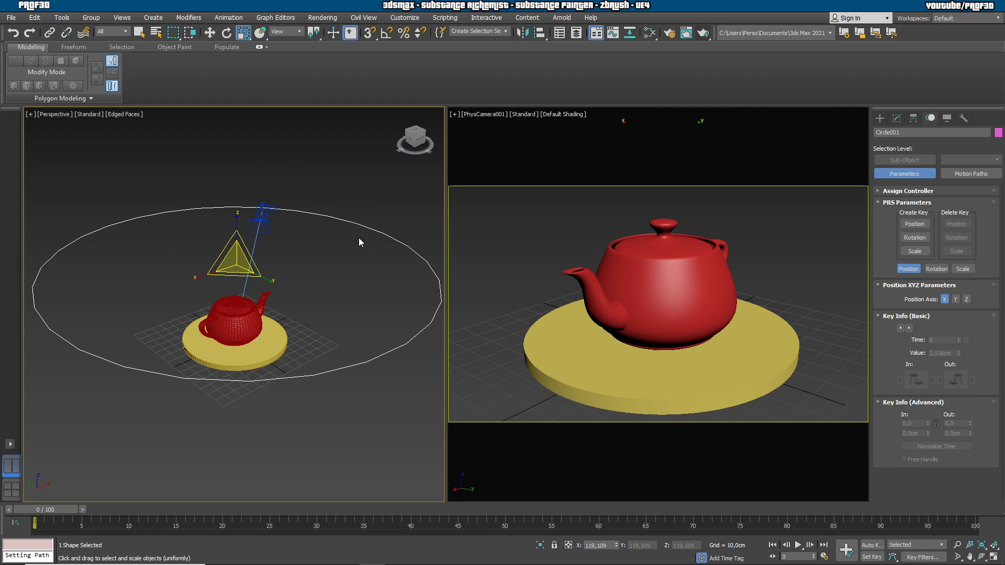
# Step: Deselect the circle, play the turntable animation in the camera view and stop it at frame 99
pyautogui.click(693, 473)
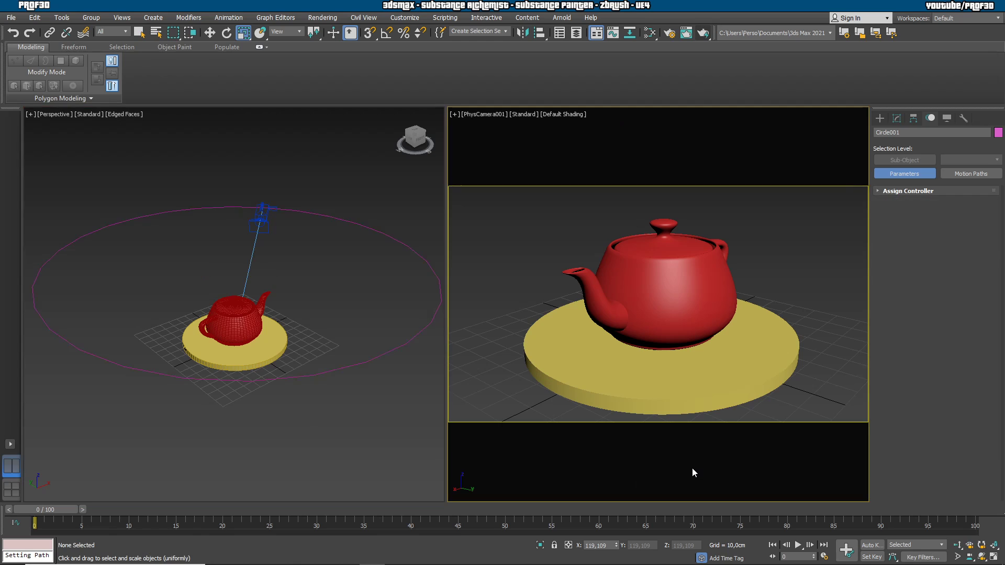
pyautogui.click(798, 545)
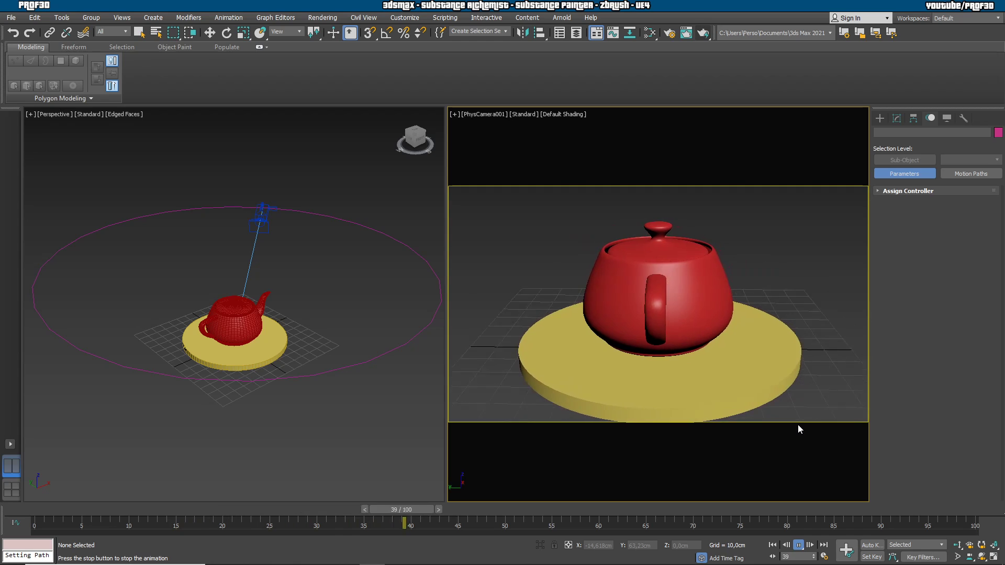
pyautogui.click(796, 544)
pyautogui.press('r')
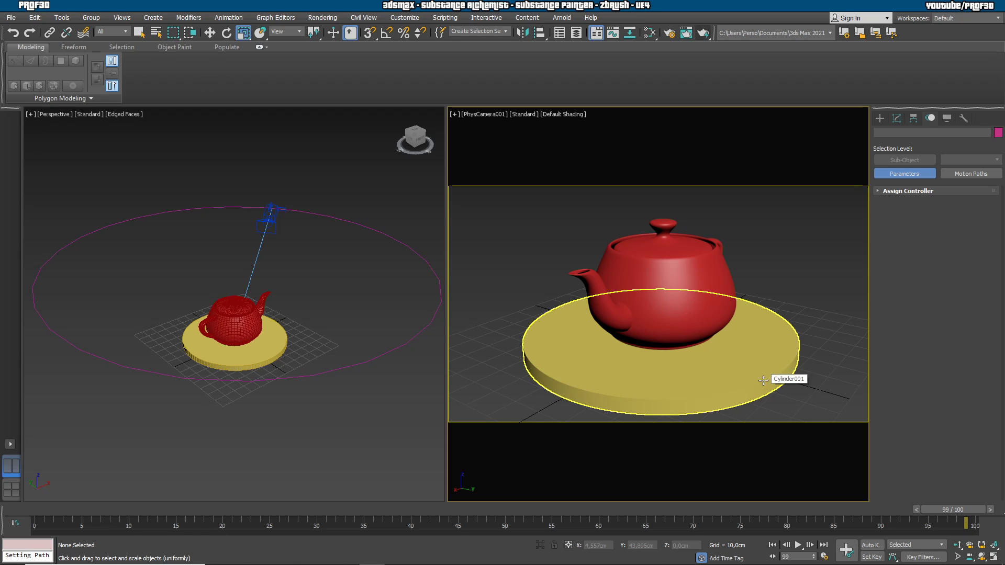
# Step: Render the camera view at frame 99, inspect the finished image and close the render window
pyautogui.hotkey('shift', 'q')
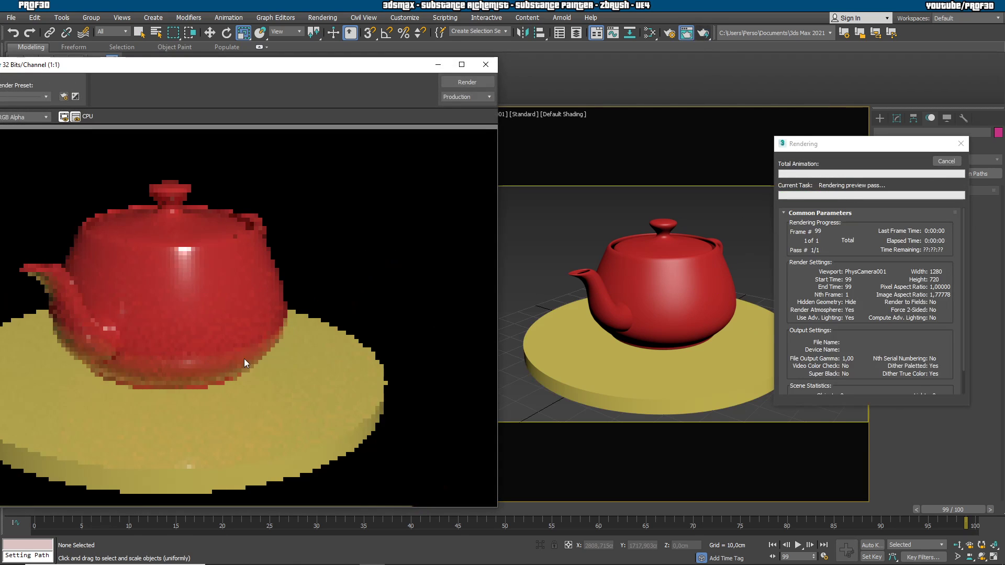
pyautogui.moveTo(310, 68); pyautogui.dragTo(505, 45)
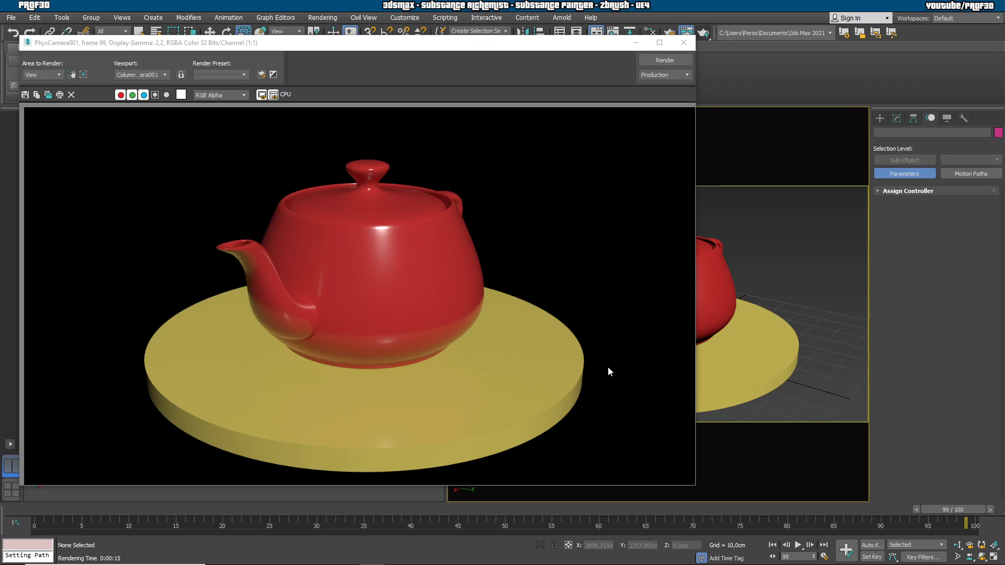
pyautogui.click(676, 47)
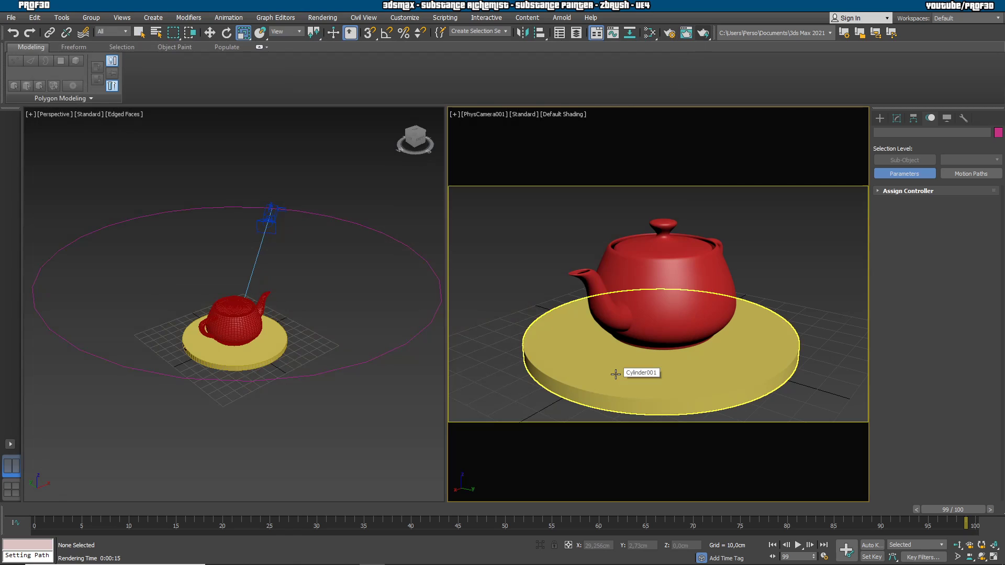
# Step: Set the render time output to the range 0 to 100, review the render output file options and close Render Setup
pyautogui.click(668, 34)
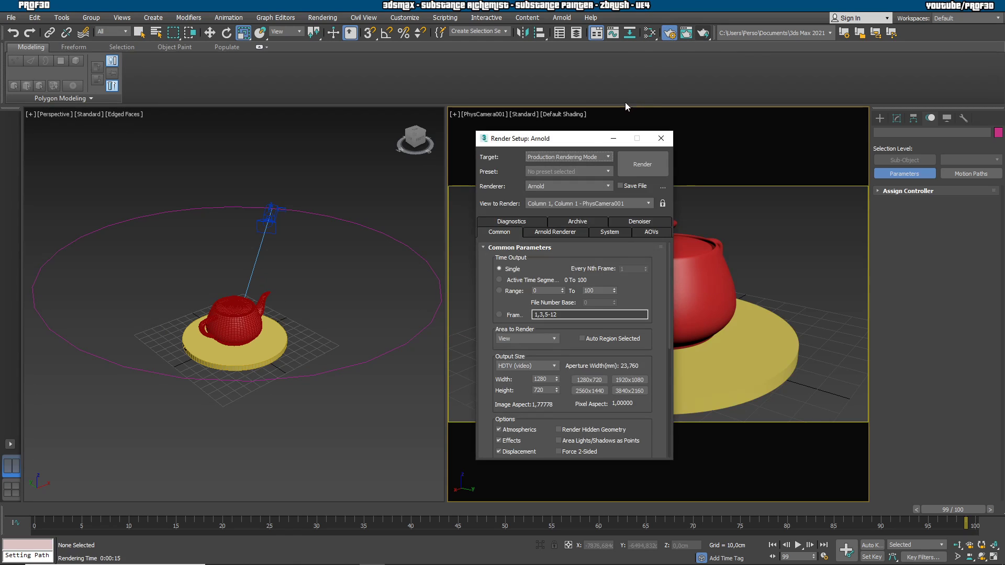
pyautogui.click(498, 291)
pyautogui.scroll(-4, 495, 301)
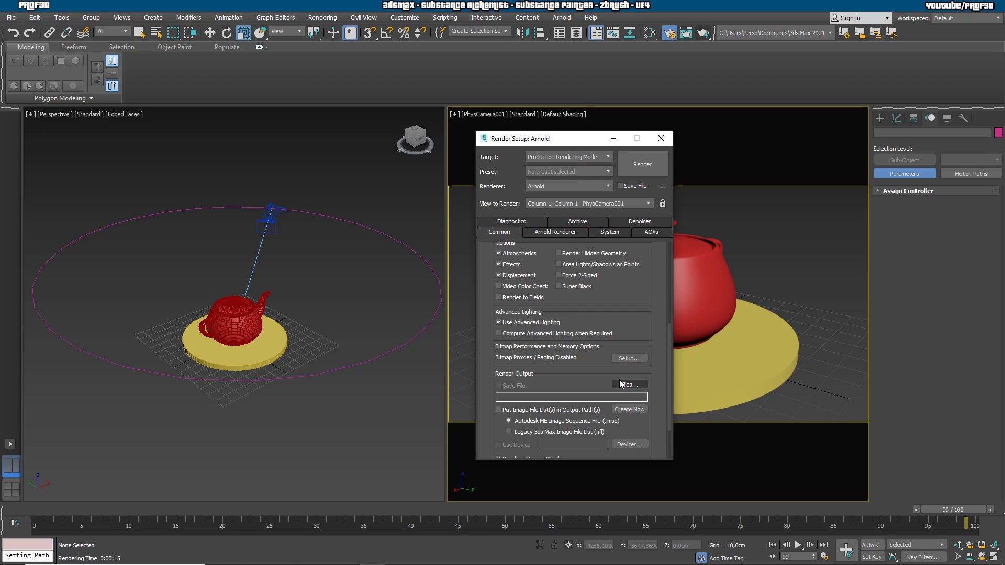
pyautogui.click(662, 138)
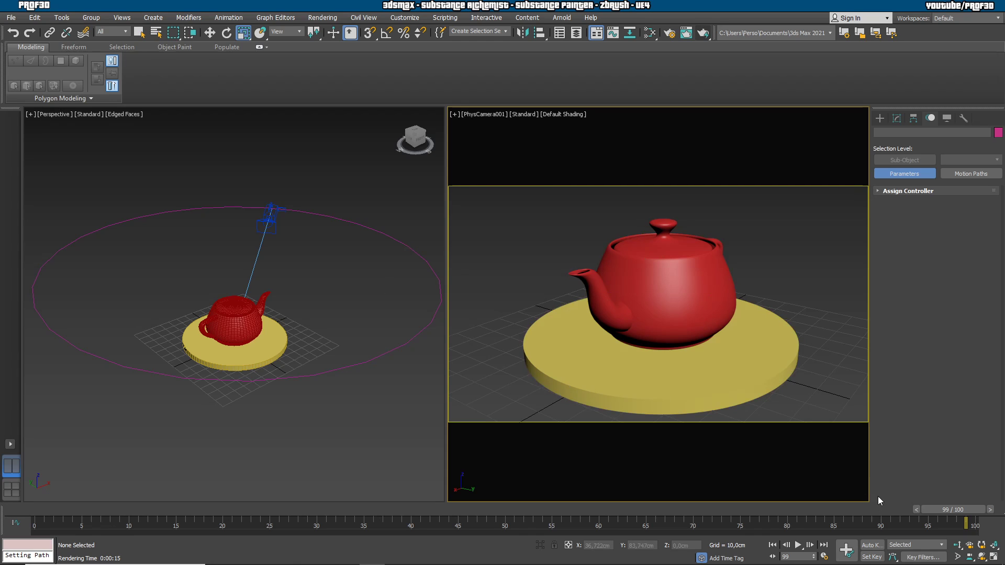
# Step: Preview the turntable animation's speed, stop playback and extend the timeline to 200 frames
pyautogui.click(798, 545)
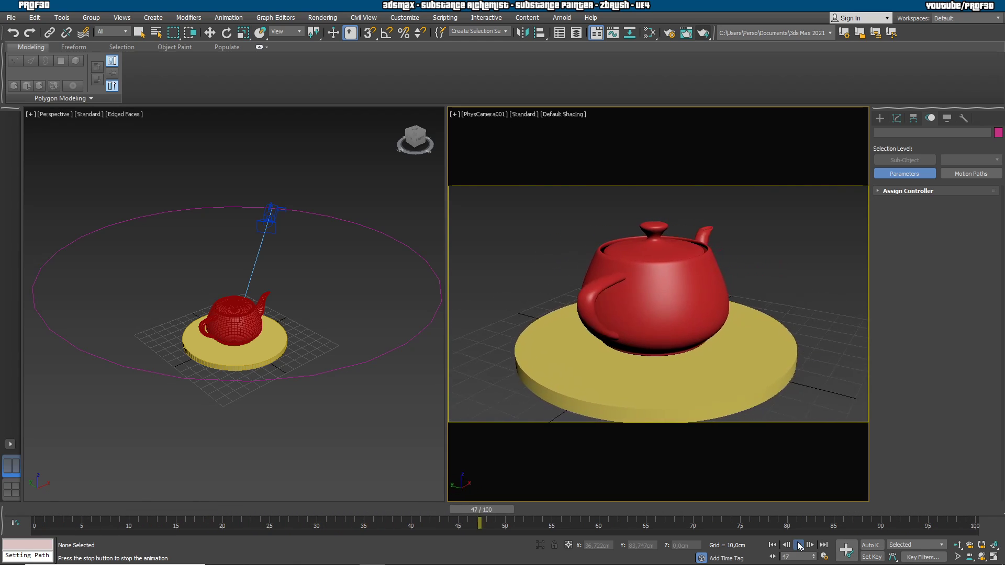
pyautogui.click(799, 545)
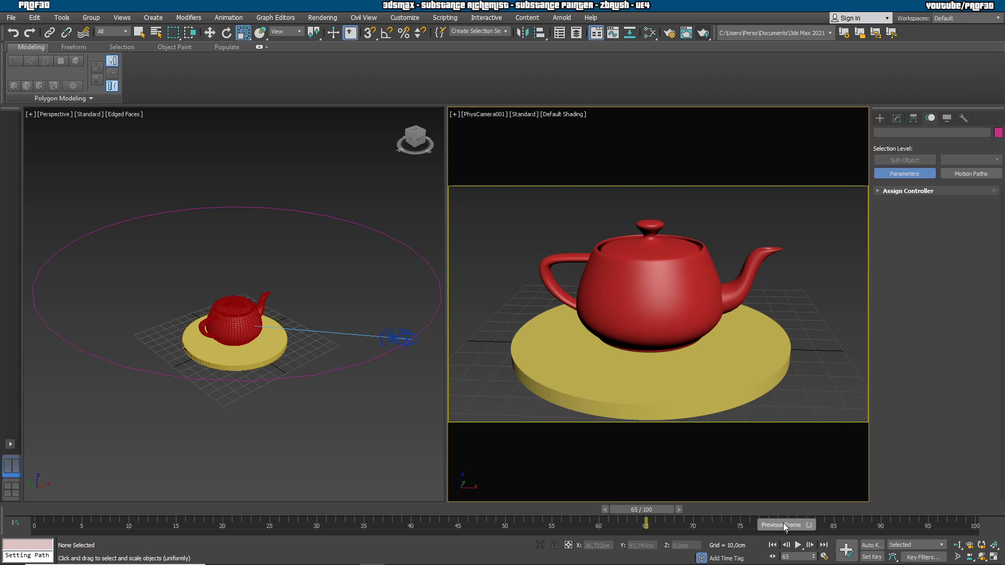
pyautogui.keyDown('ctrl'); pyautogui.keyDown('alt'); pyautogui.moveTo(863, 525); pyautogui.dragTo(795, 521, button='right'); pyautogui.keyUp('alt'); pyautogui.keyUp('ctrl')
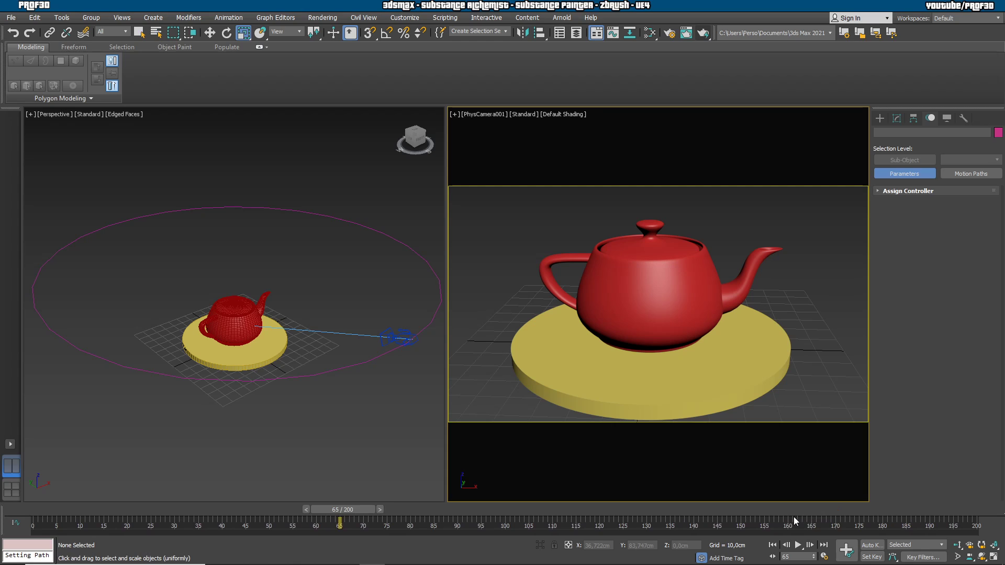
# Step: Move the physical camera's end key from frame 100 to frame 200 and play the animation from the start
pyautogui.click(409, 340)
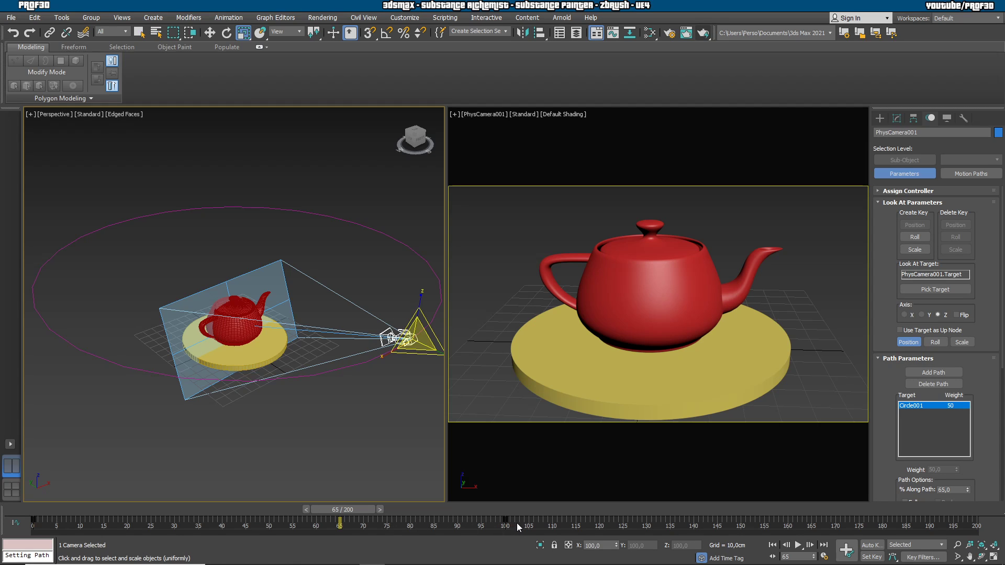
pyautogui.moveTo(505, 521); pyautogui.dragTo(976, 522)
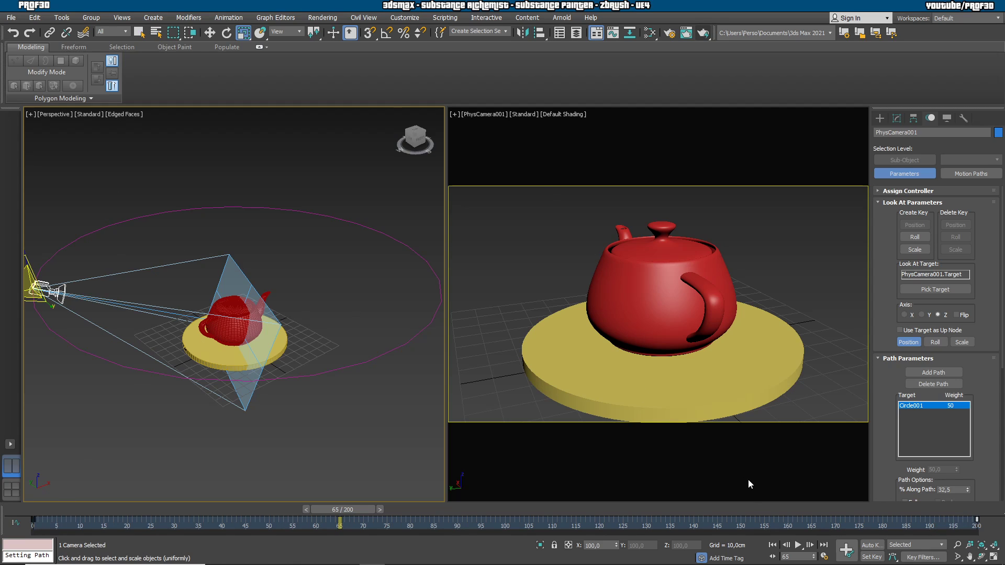
pyautogui.click(773, 545)
pyautogui.click(798, 545)
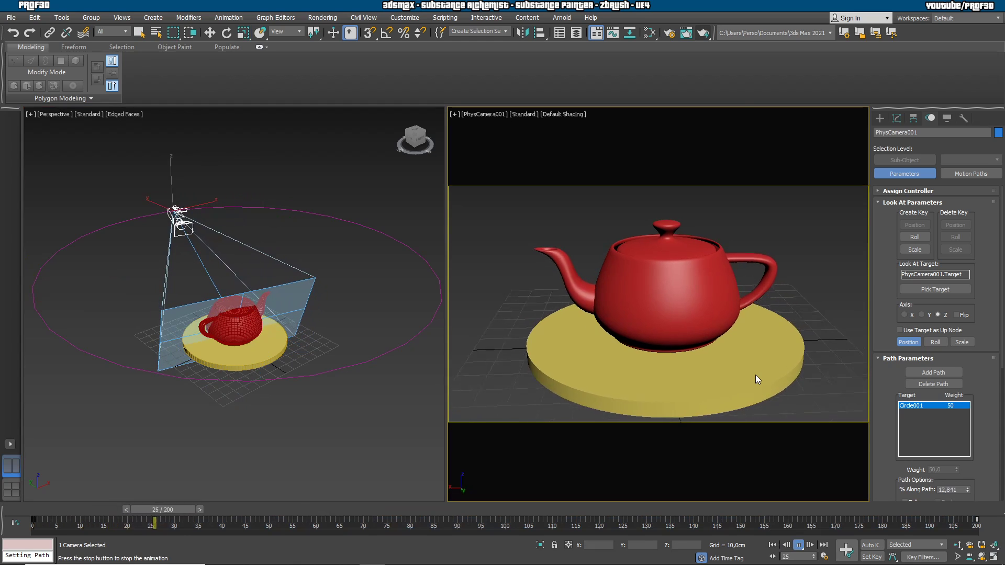